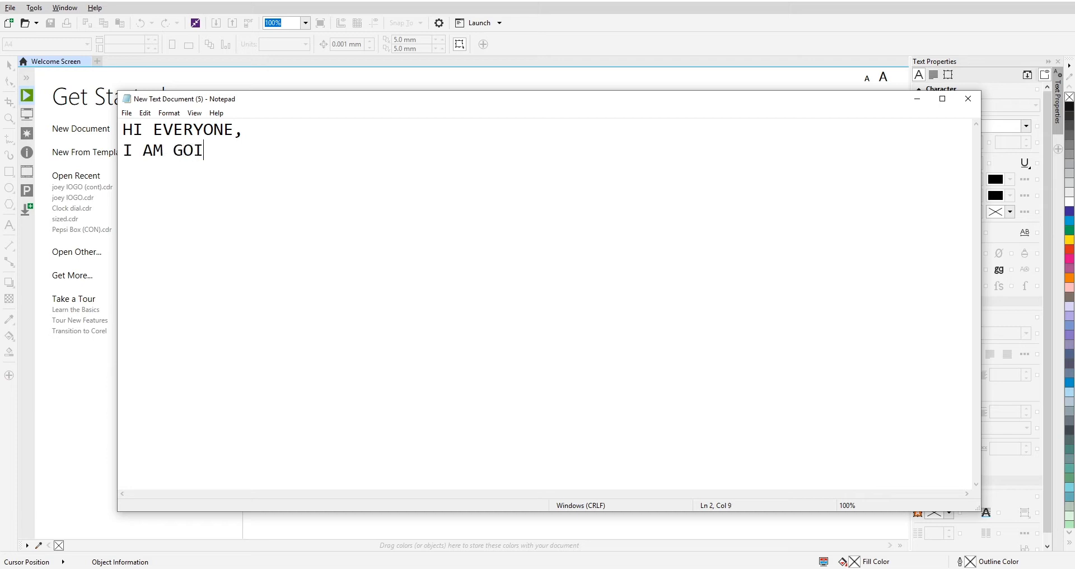
Complete the Notepad introduction announcing a GOODIE BAG DIELINE sized 10X10X3, end it with "LET'S START :)", and minimize the note.
{"action": "type", "text": "TO CREATE GOODIE BAG"}
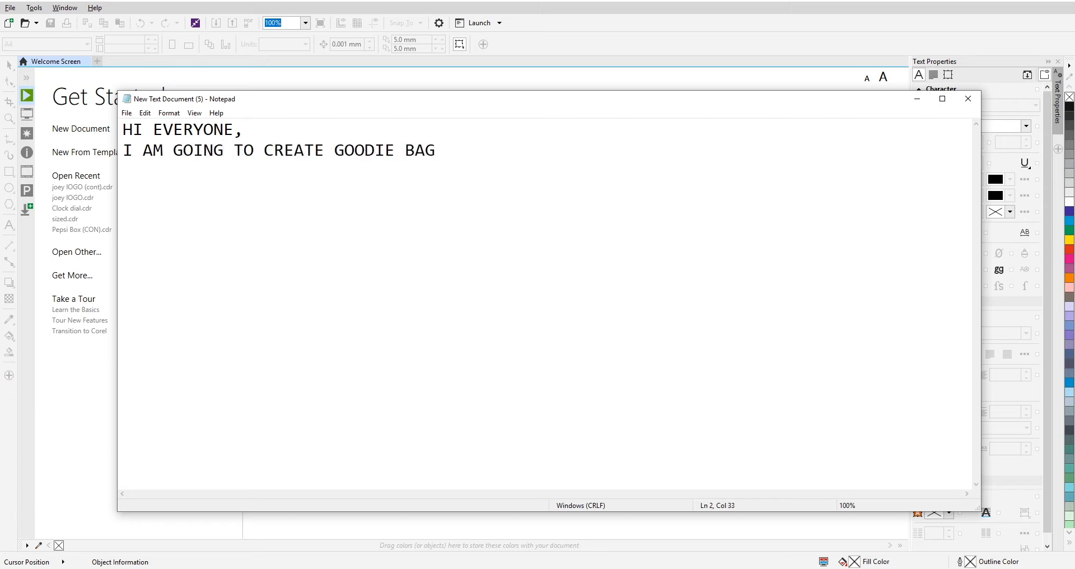
{"action": "type", "text": " DIELINE"}
{"action": "type", "text": "HAV"}
{"action": "type", "text": "E A SIZ"}
{"action": "type", "text": "E OF GOODIE BAG I"}
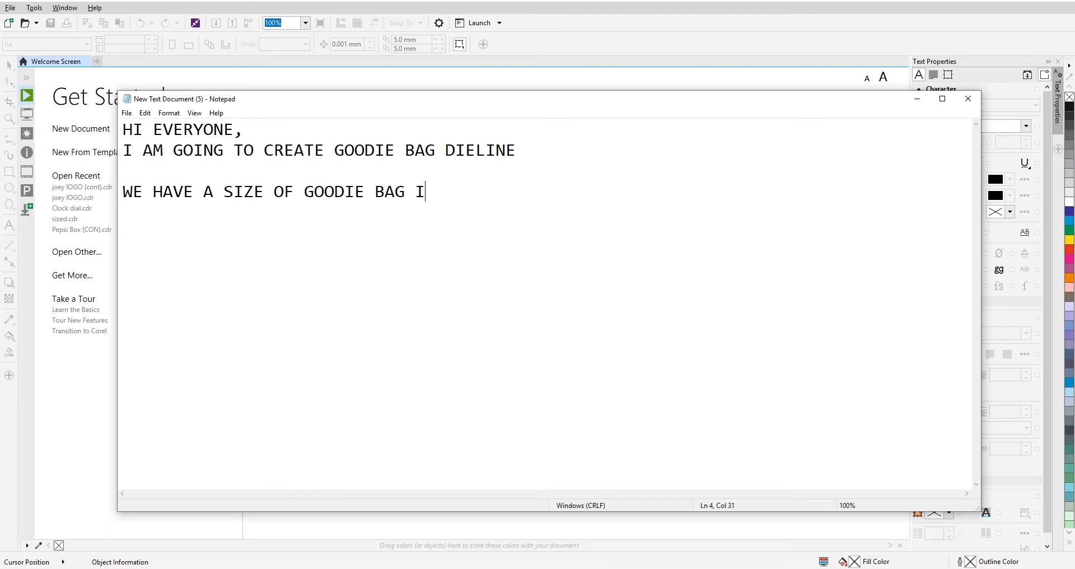
{"action": "type", "text": "S 10X10X3"}
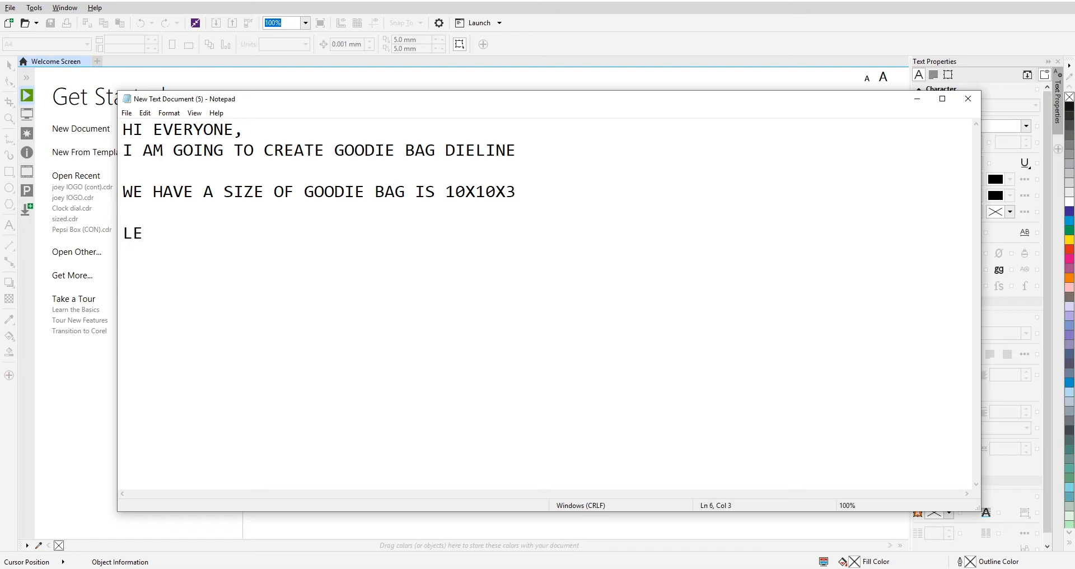
{"action": "type", "text": "T'S START :)"}
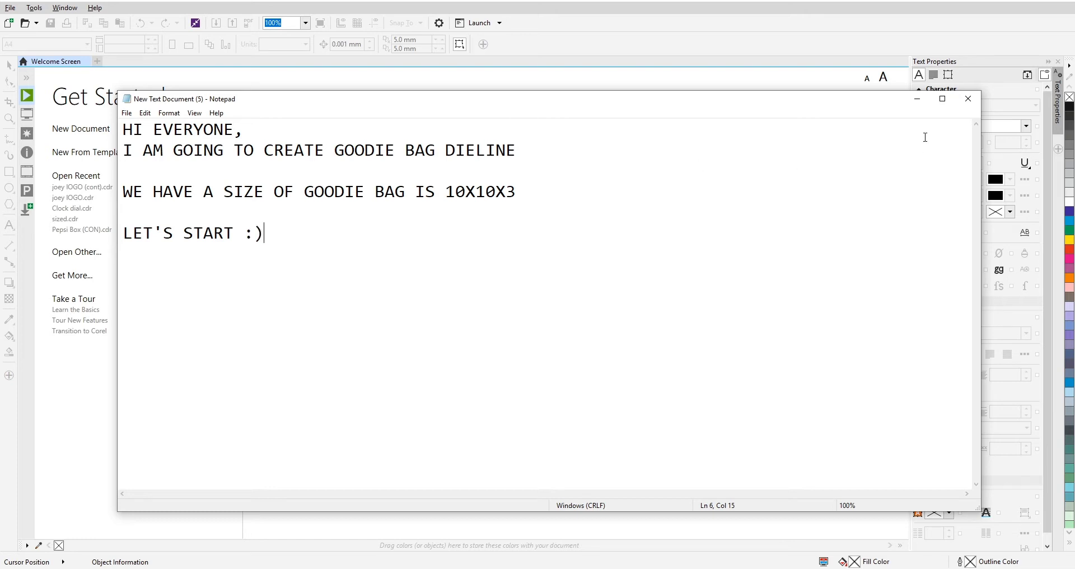
{"action": "left_click", "coordinate": [917, 98]}
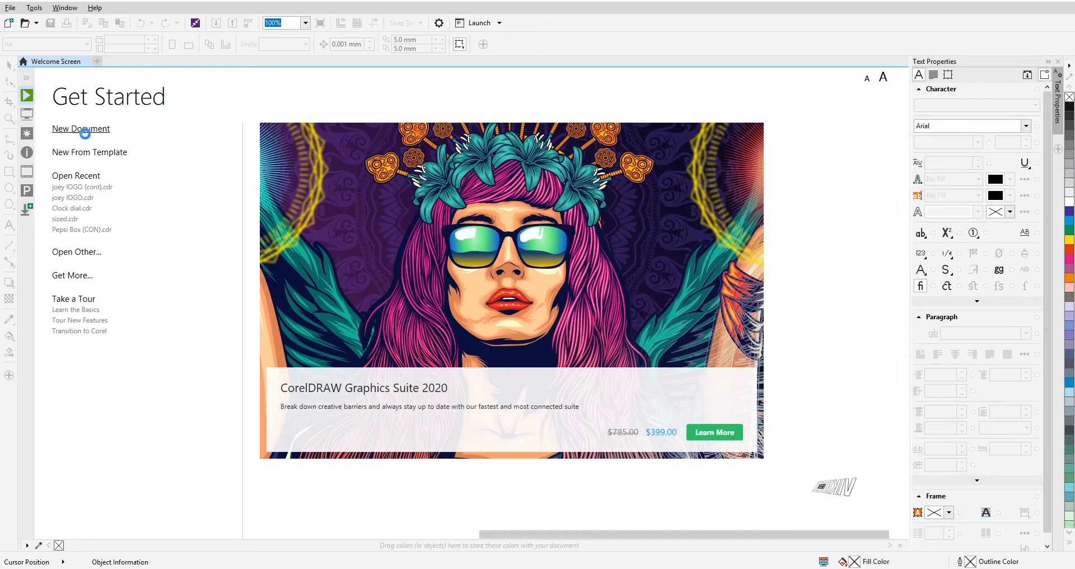
Create a new document in inches with a custom page size of 30 by 30 inches.
{"action": "left_click", "coordinate": [84, 131]}
{"action": "left_click", "coordinate": [302, 44]}
{"action": "left_click", "coordinate": [293, 58]}
{"action": "left_click", "coordinate": [123, 39]}
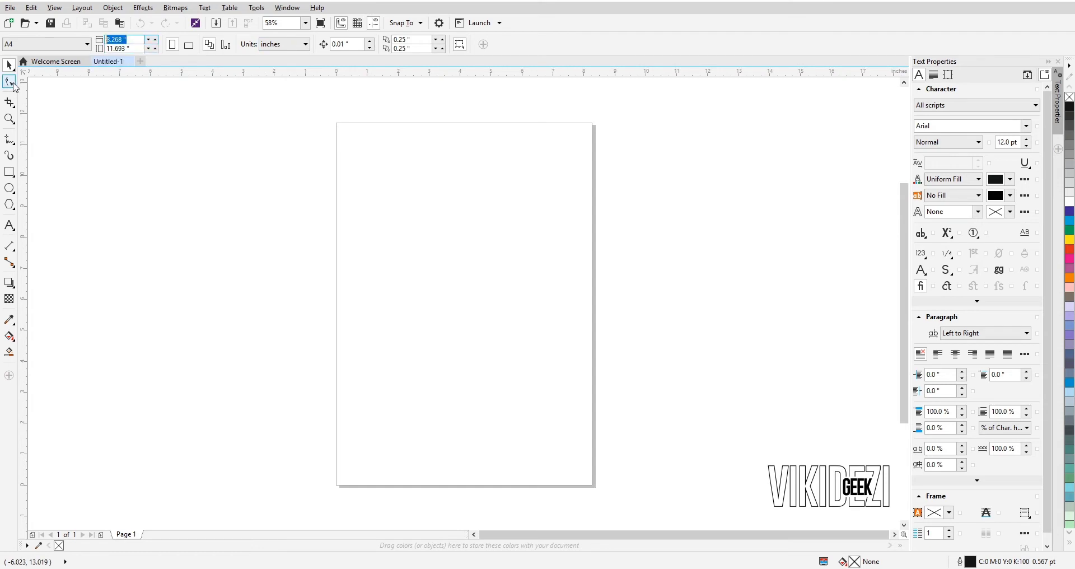
{"action": "type", "text": "30"}
{"action": "key", "text": "Tab"}
{"action": "type", "text": "30"}
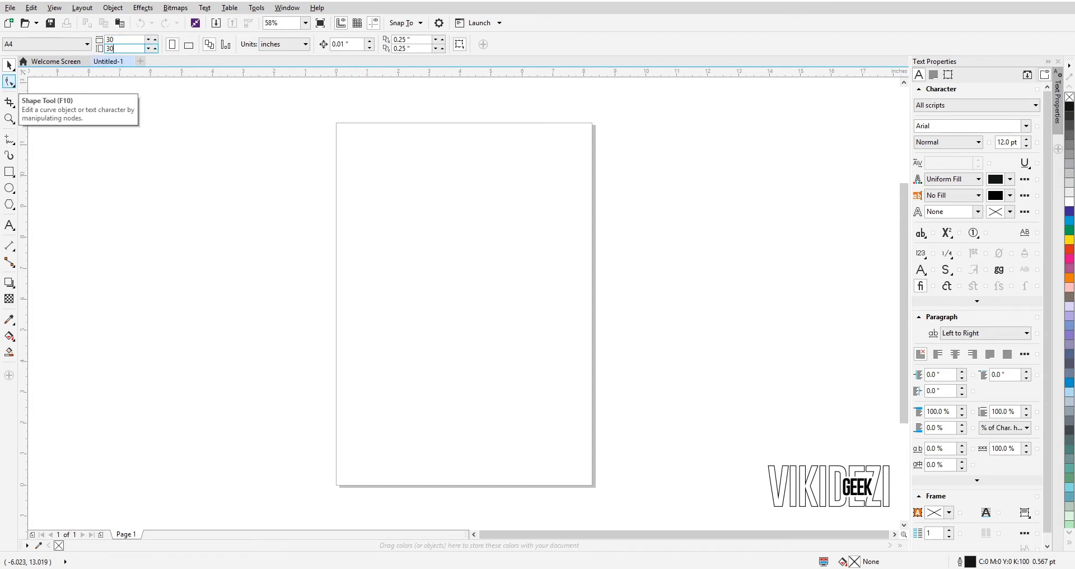
{"action": "key", "text": "Return"}
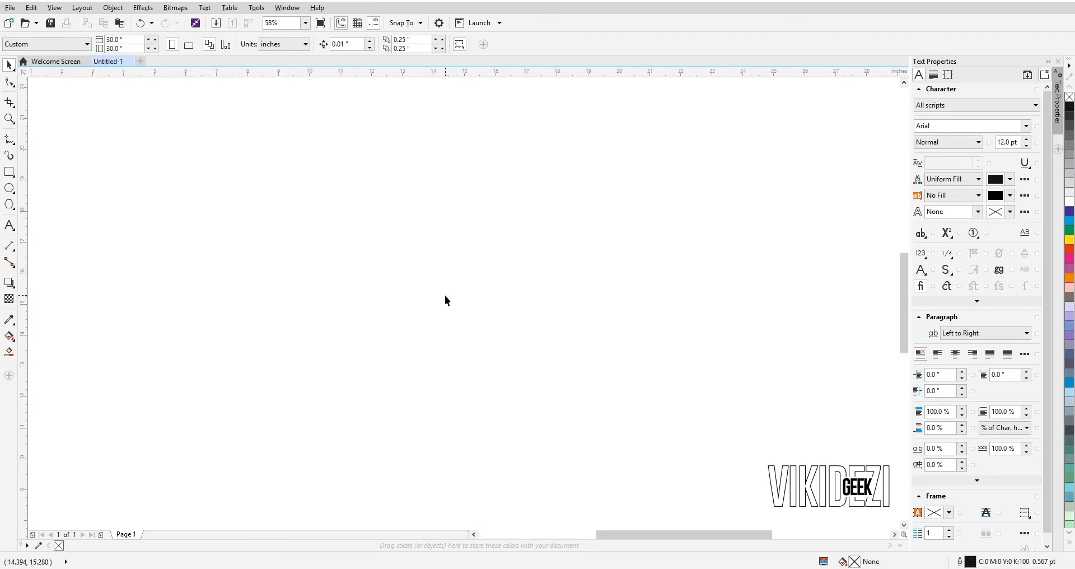
Draw a rectangle on the page and size it to 10 by 10 inches.
{"action": "key", "text": "shift+F4"}
{"action": "left_click", "coordinate": [9, 225]}
{"action": "left_click", "coordinate": [9, 171]}
{"action": "left_click_drag", "start_coordinate": [303, 206], "coordinate": [424, 379]}
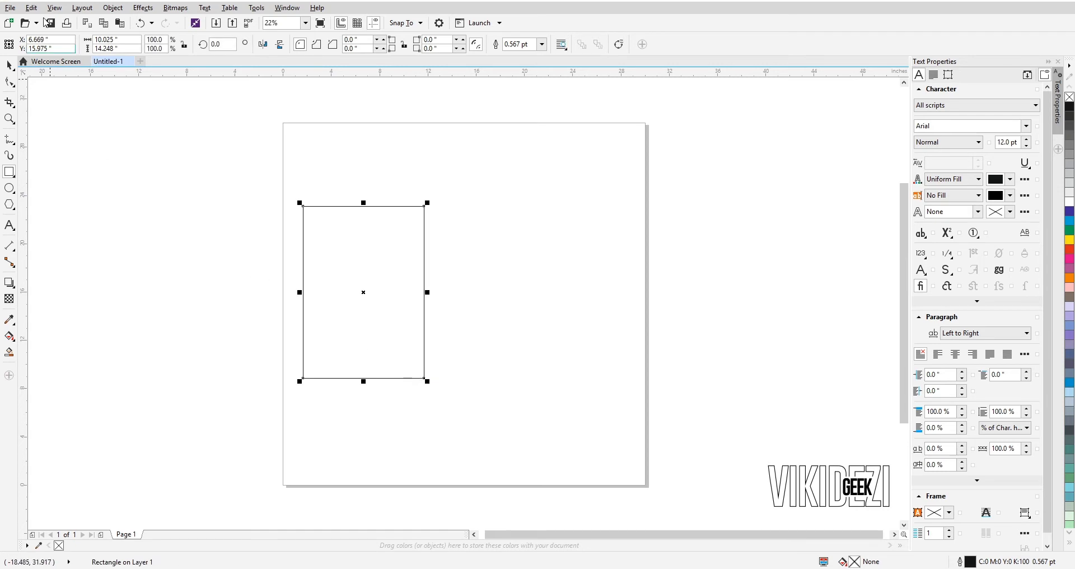
{"action": "type", "text": "10"}
{"action": "key", "text": "Tab"}
{"action": "type", "text": "10"}
{"action": "key", "text": "Return"}
{"action": "key", "text": "space"}
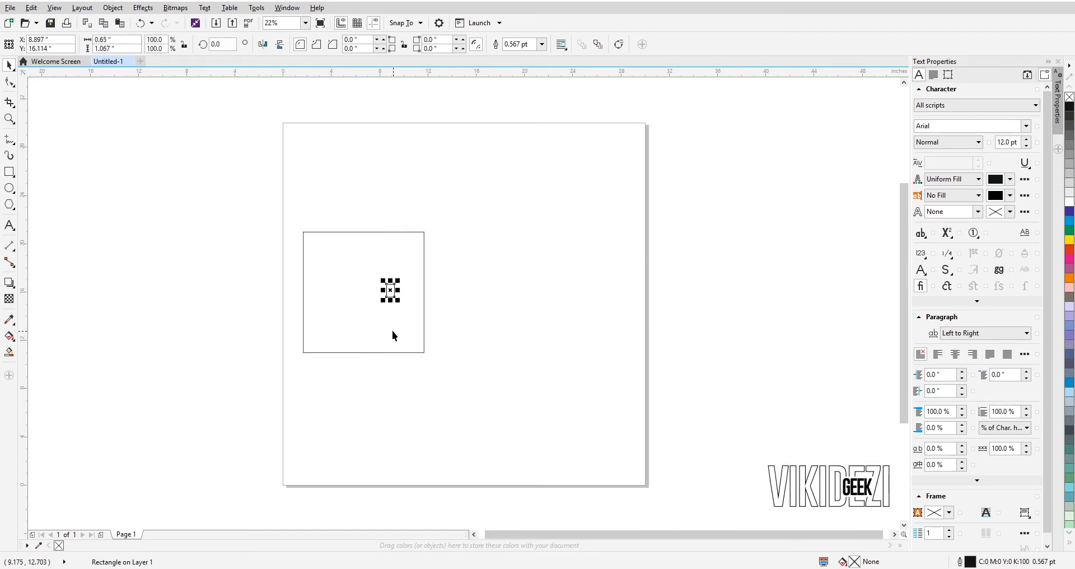
Duplicate the square as a panel 3 inches wide and set it flush against the square's right edge.
{"action": "left_click_drag", "start_coordinate": [374, 285], "coordinate": [417, 235]}
{"action": "left_click", "coordinate": [452, 251]}
{"action": "left_click", "coordinate": [104, 37]}
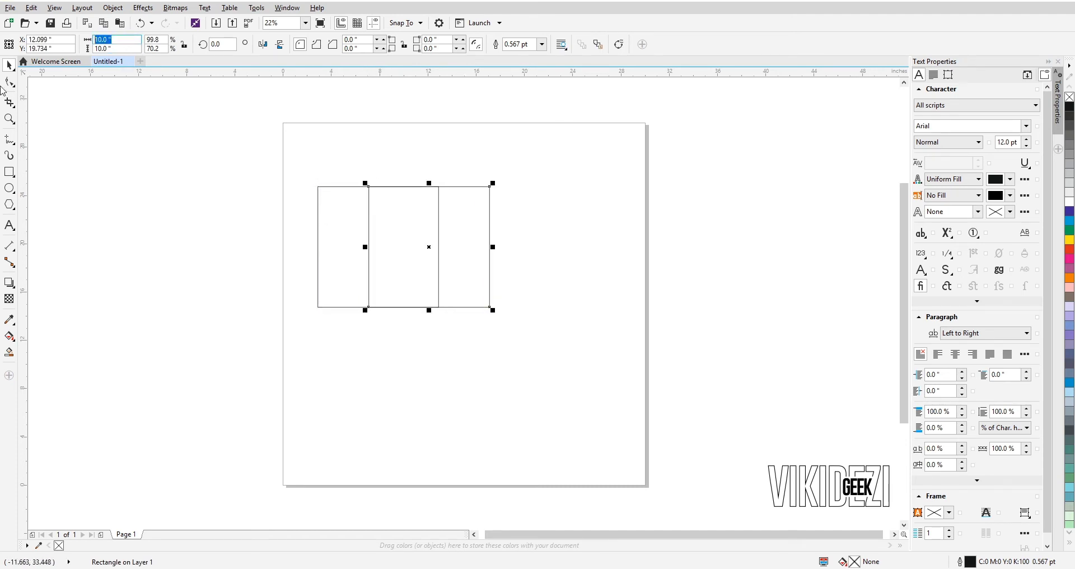
{"action": "type", "text": "3"}
{"action": "key", "text": "Return"}
{"action": "left_click_drag", "start_coordinate": [411, 221], "coordinate": [438, 222]}
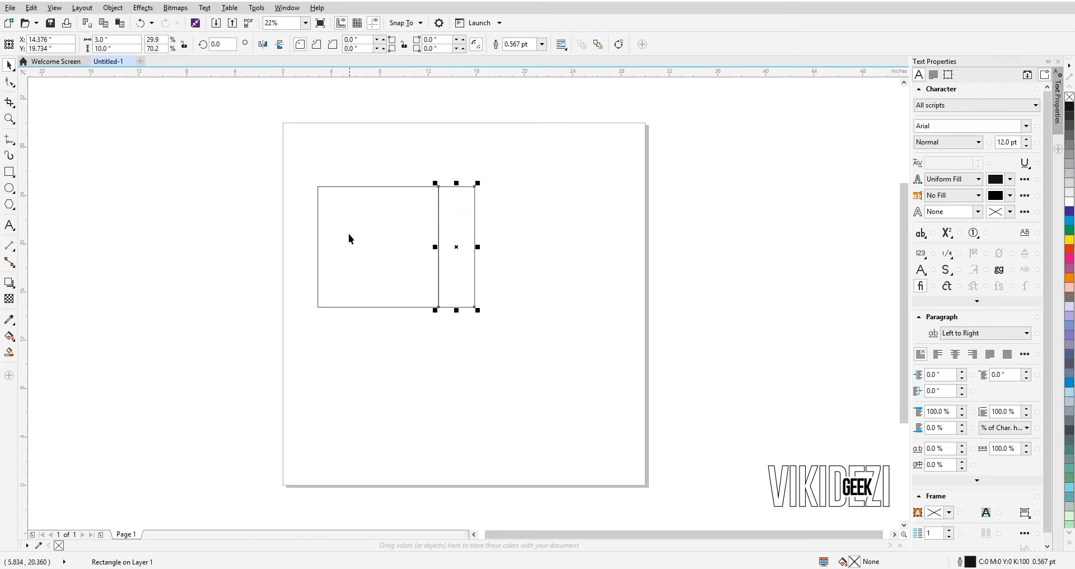
Copy the wide and narrow panels together and place the pair flush against the narrow panel's right edge.
{"action": "left_click", "coordinate": [318, 240], "text": "shift"}
{"action": "left_click_drag", "start_coordinate": [317, 220], "coordinate": [474, 216]}
{"action": "left_click", "coordinate": [496, 236]}
{"action": "left_click", "coordinate": [511, 425]}
Add a glue flap 1 inch wide and full panel height, flush against the first wide panel's left edge.
{"action": "left_click", "coordinate": [358, 250]}
{"action": "double_click", "coordinate": [112, 39]}
{"action": "type", "text": "1"}
{"action": "key", "text": "Return"}
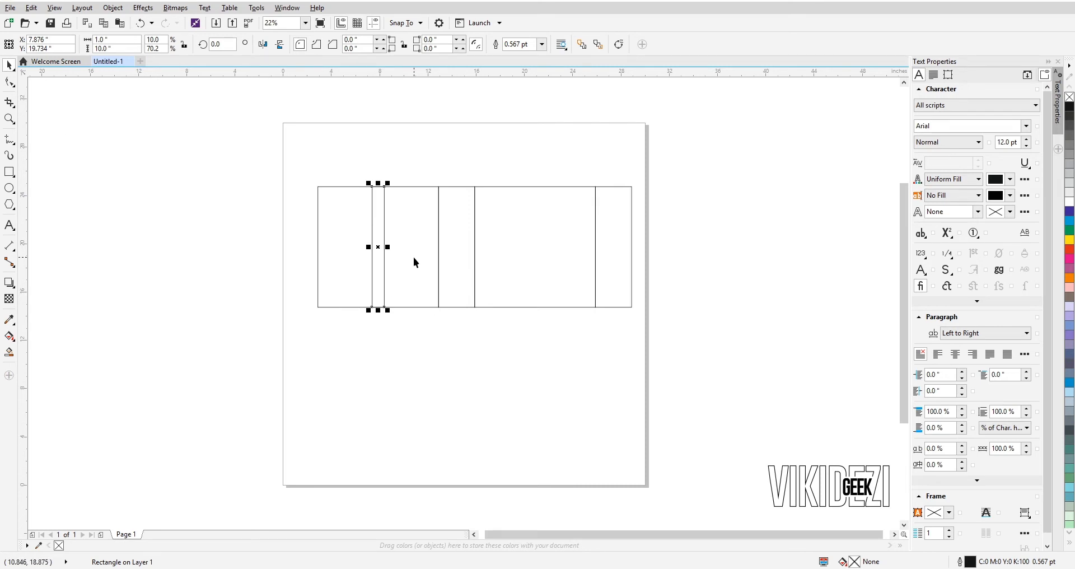
{"action": "left_click_drag", "start_coordinate": [377, 228], "coordinate": [306, 247]}
{"action": "left_click", "coordinate": [485, 418]}
Move the whole row of panels down toward the middle of the page.
{"action": "left_click_drag", "start_coordinate": [689, 372], "coordinate": [193, 143]}
{"action": "left_click_drag", "start_coordinate": [533, 236], "coordinate": [529, 285]}
{"action": "left_click", "coordinate": [565, 414]}
Duplicate the full row of five panels and set the copy's height to 1 inch.
{"action": "key", "text": "z"}
{"action": "left_click_drag", "start_coordinate": [251, 183], "coordinate": [697, 414]}
{"action": "left_click", "coordinate": [10, 67]}
{"action": "left_click", "coordinate": [148, 258]}
{"action": "left_click", "coordinate": [453, 274], "text": "shift"}
{"action": "left_click", "coordinate": [453, 249], "text": "shift"}
{"action": "left_click", "coordinate": [690, 260], "text": "shift"}
{"action": "mouse_move", "coordinate": [428, 273]}
{"action": "left_mouse_down"}
{"action": "mouse_move", "coordinate": [429, 292]}
{"action": "mouse_move", "coordinate": [429, 281]}
{"action": "left_mouse_up"}
{"action": "key", "text": "Escape"}
{"action": "left_click_drag", "start_coordinate": [413, 176], "coordinate": [415, 197]}
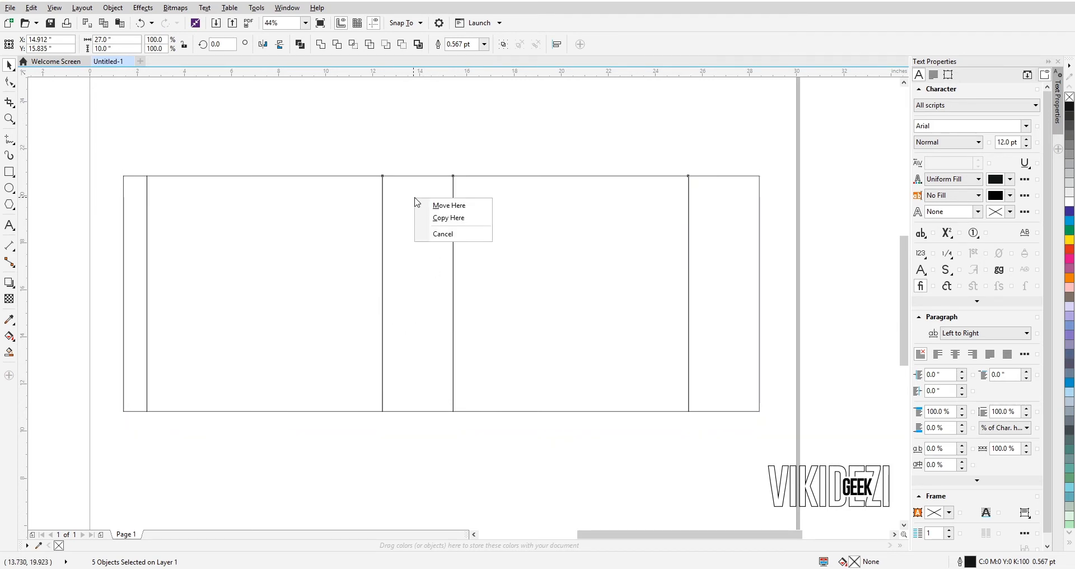
{"action": "left_click", "coordinate": [430, 218]}
{"action": "double_click", "coordinate": [107, 49]}
{"action": "type", "text": "1"}
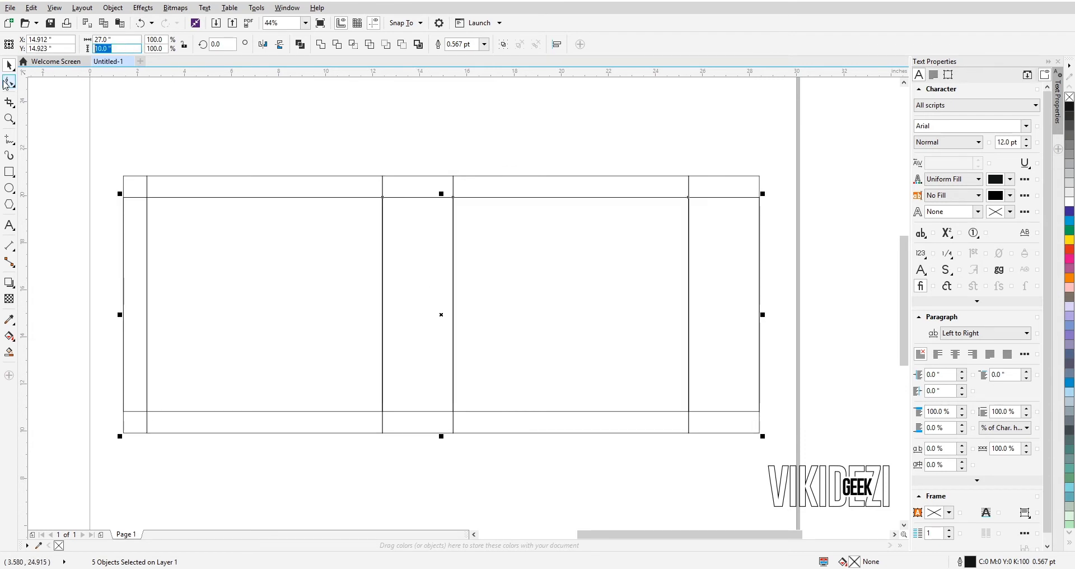
{"action": "key", "text": "Return"}
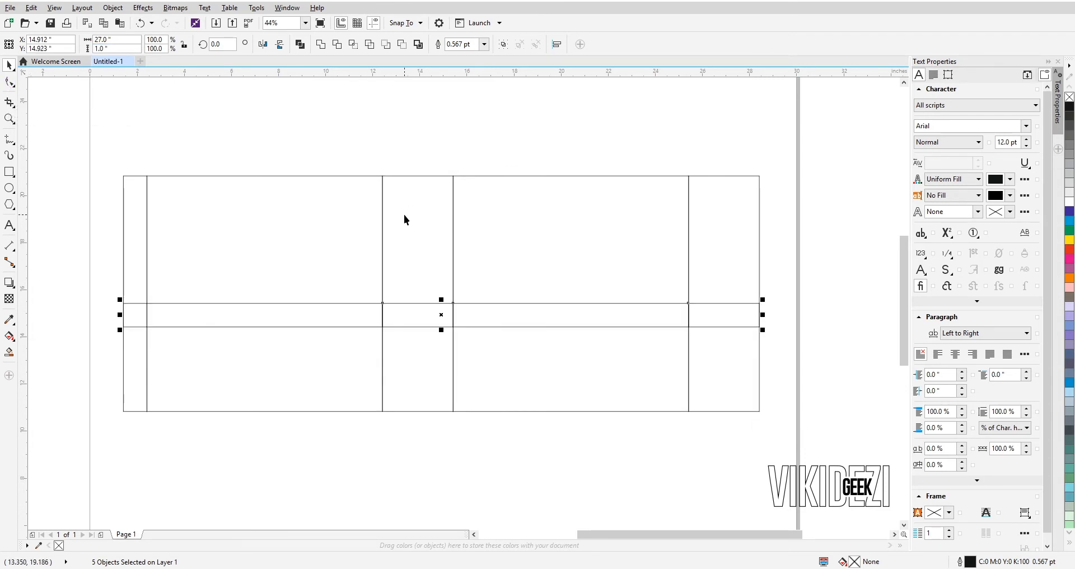
Place the 1-inch strip flush along the panels' top edge and add a 2-inch-high copy flush along their bottom edge.
{"action": "left_click_drag", "start_coordinate": [424, 332], "coordinate": [427, 413]}
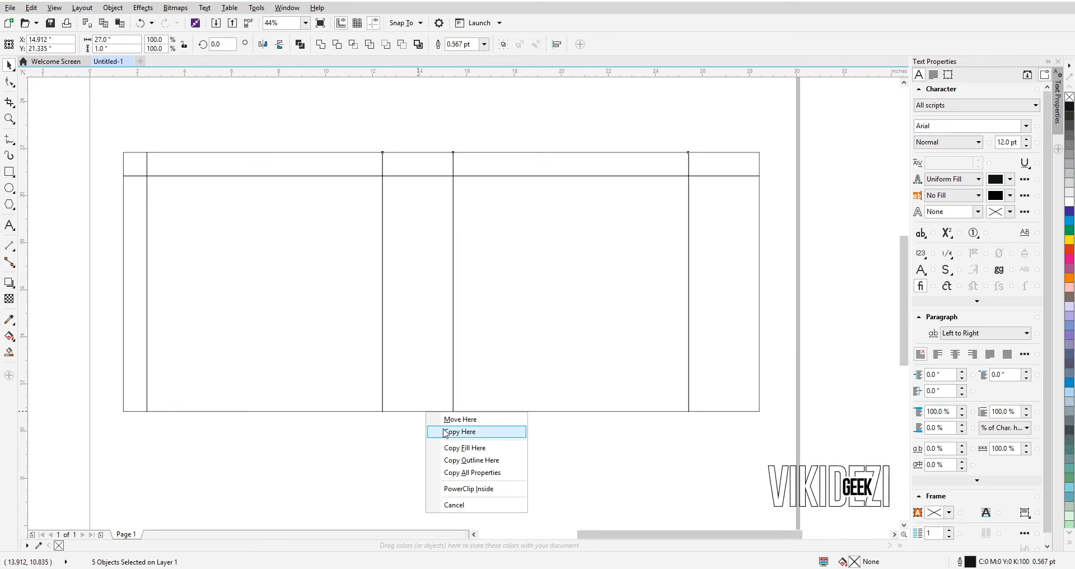
{"action": "left_click", "coordinate": [446, 432]}
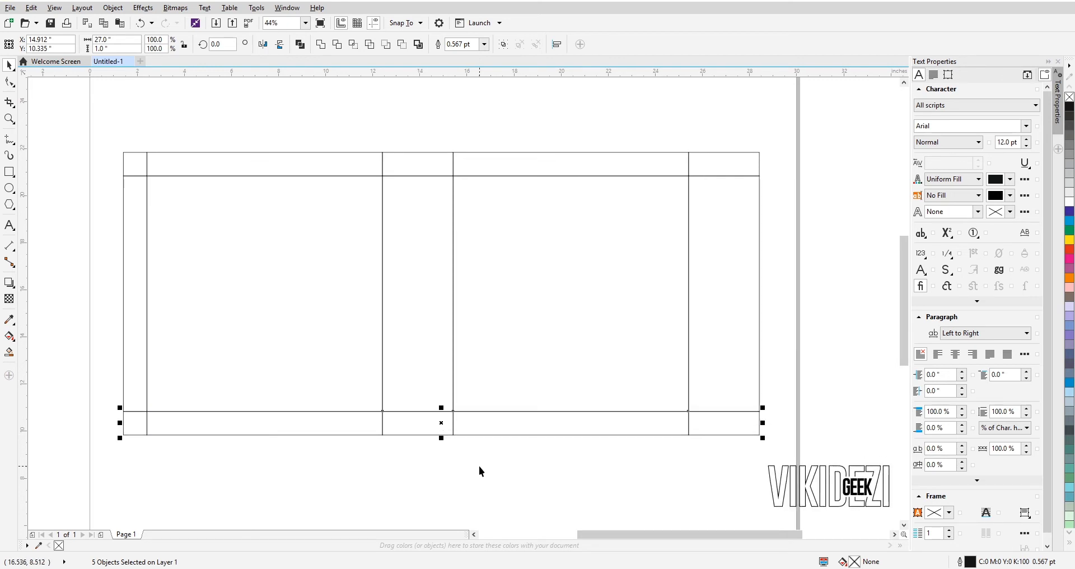
{"action": "left_click", "coordinate": [112, 48]}
{"action": "type", "text": "2"}
{"action": "key", "text": "Return"}
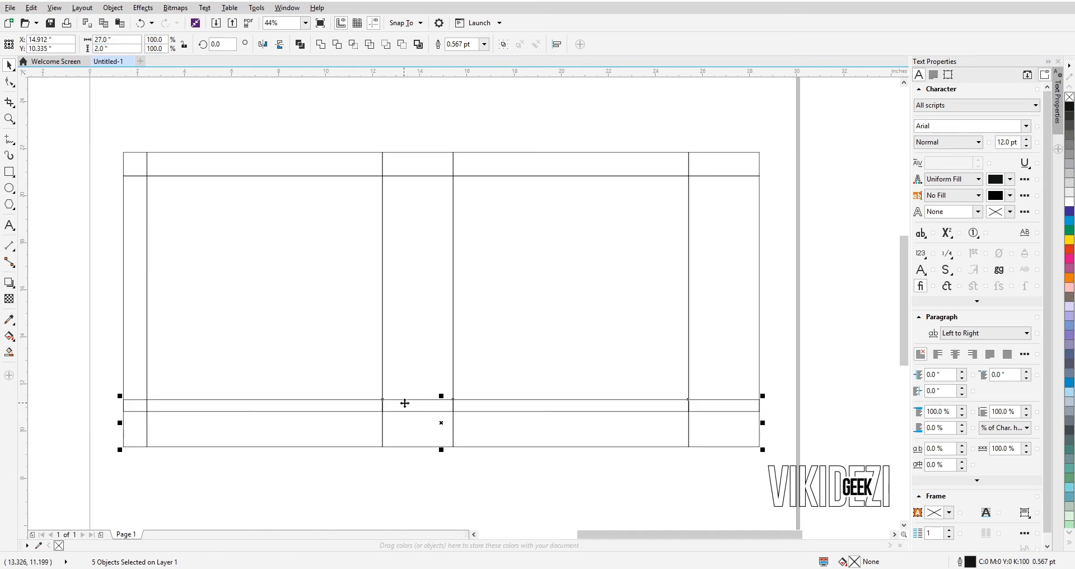
{"action": "left_click_drag", "start_coordinate": [411, 400], "coordinate": [412, 412]}
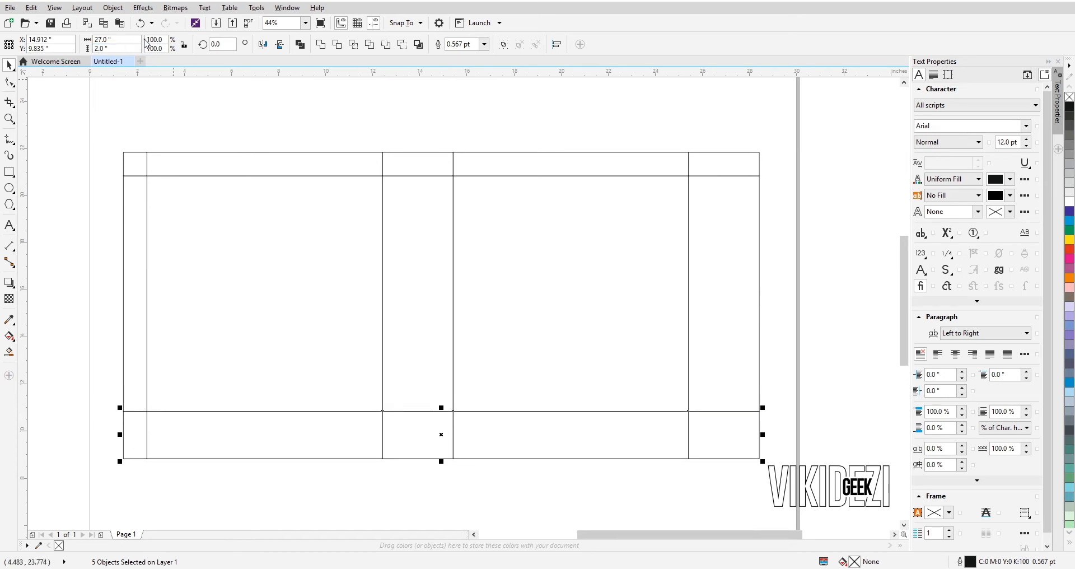
{"action": "left_click", "coordinate": [125, 49]}
{"action": "type", "text": "22"}
{"action": "key", "text": "Return"}
{"action": "left_click", "coordinate": [539, 487]}
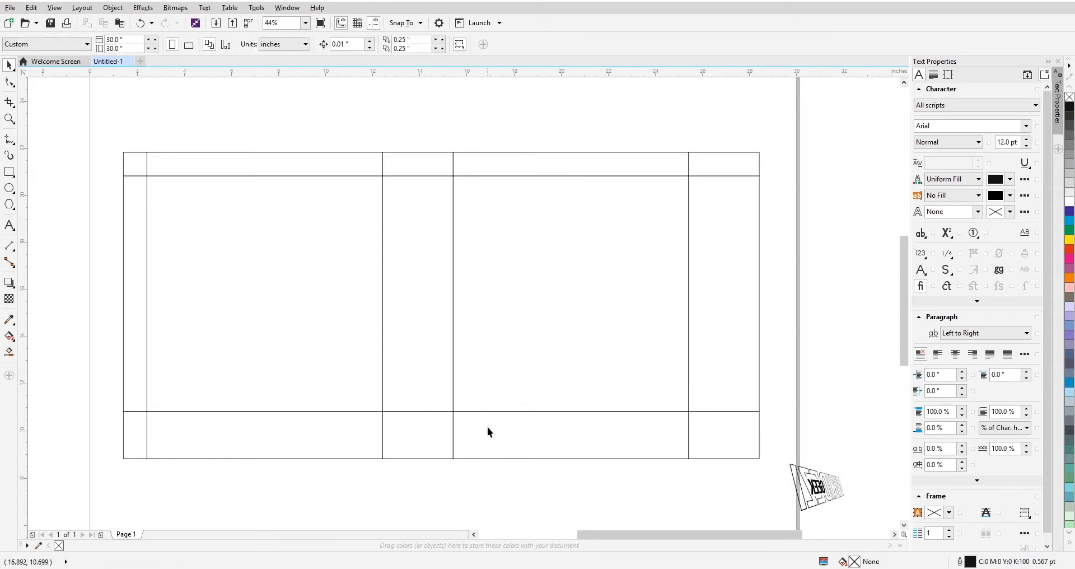
Draw a handle hole circle about 0.31 inch across and centre it vertically in the top strip above the first wide panel.
{"action": "left_click", "coordinate": [13, 191]}
{"action": "left_click", "coordinate": [46, 192]}
{"action": "left_click_drag", "start_coordinate": [218, 205], "coordinate": [224, 212]}
{"action": "key", "text": "space"}
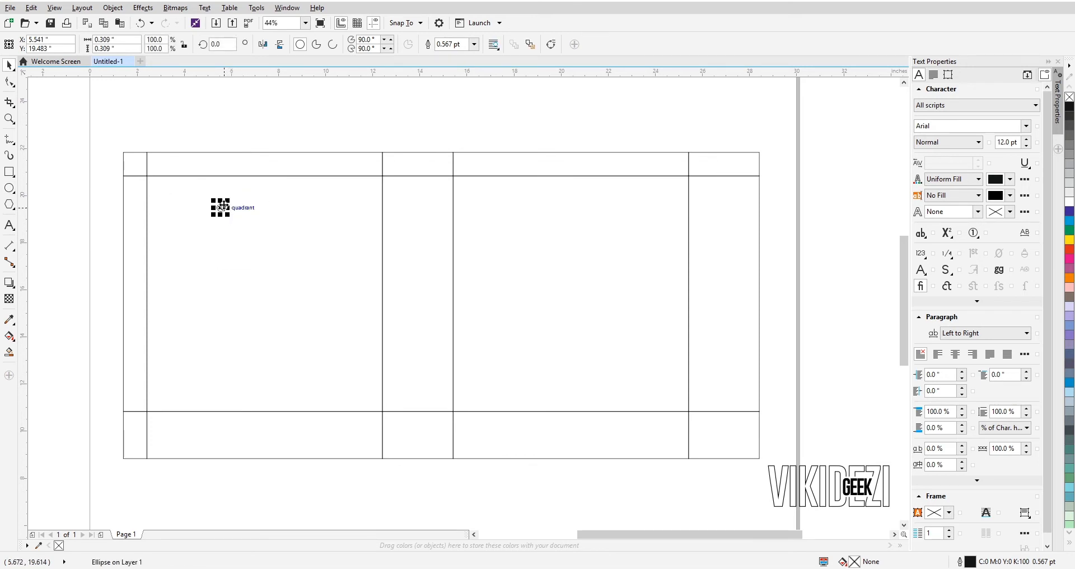
{"action": "left_click", "coordinate": [257, 162]}
{"action": "left_click", "coordinate": [218, 161]}
Copy the hole horizontally along the strip, then group both holes and centre them over the first wide panel.
{"action": "left_click_drag", "start_coordinate": [222, 162], "coordinate": [301, 168]}
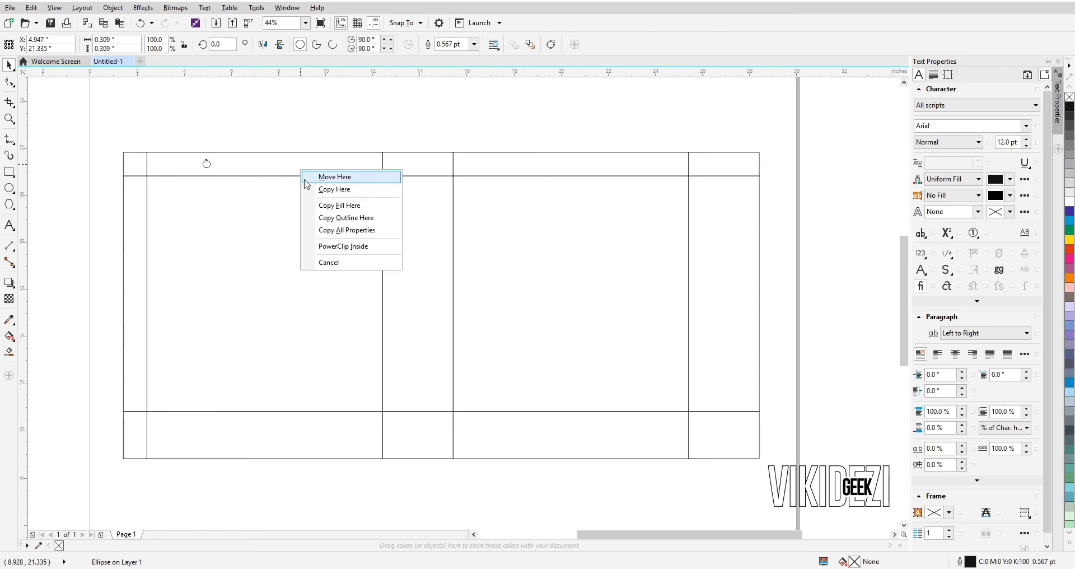
{"action": "left_click", "coordinate": [328, 188]}
{"action": "left_click_drag", "start_coordinate": [173, 120], "coordinate": [330, 204]}
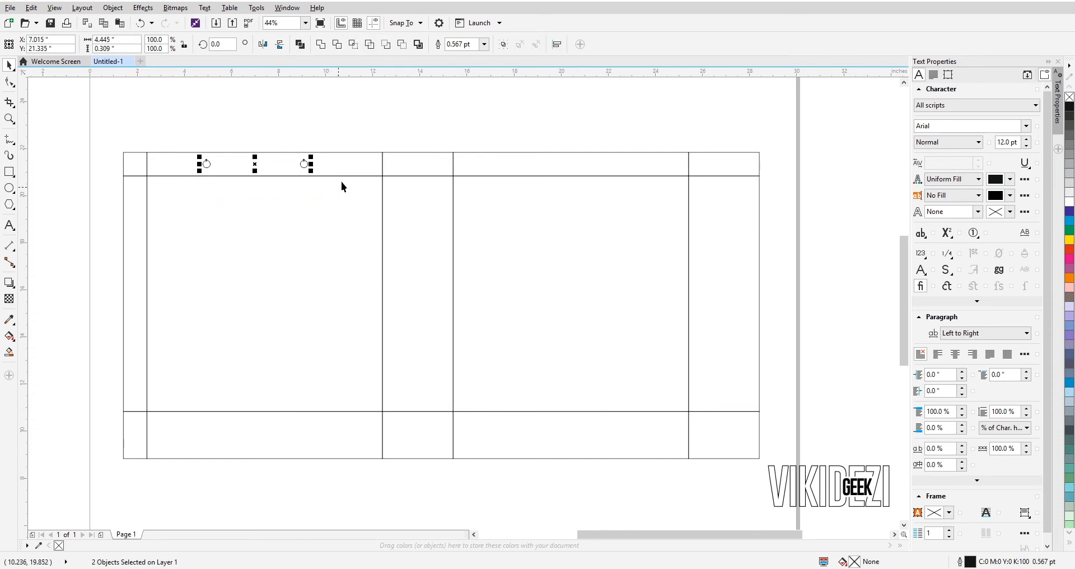
{"action": "key", "text": "ctrl+g"}
{"action": "left_click", "coordinate": [338, 163], "text": "shift"}
{"action": "key", "text": "c"}
{"action": "left_click", "coordinate": [338, 163], "text": "shift"}
Duplicate the pair of holes and centre the copy in the top strip above the second wide panel.
{"action": "key", "text": "ctrl+c"}
{"action": "key", "text": "ctrl+v"}
{"action": "left_click", "coordinate": [543, 171], "text": "shift"}
{"action": "key", "text": "c"}
{"action": "left_click", "coordinate": [543, 170], "text": "shift"}
{"action": "left_click", "coordinate": [499, 150]}
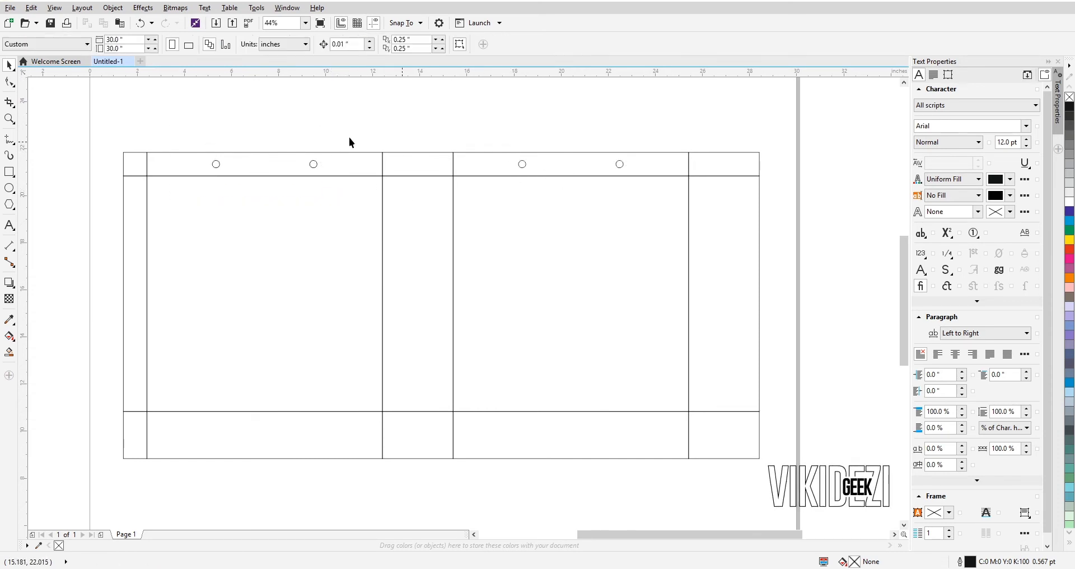
Copy the entire top strip with its holes straight down onto the upper edge of the main panels.
{"action": "left_click_drag", "start_coordinate": [187, 129], "coordinate": [338, 201]}
{"action": "left_click_drag", "start_coordinate": [79, 133], "coordinate": [779, 191]}
{"action": "left_click_drag", "start_coordinate": [457, 155], "coordinate": [464, 177]}
{"action": "left_click", "coordinate": [494, 194]}
{"action": "left_click", "coordinate": [492, 106]}
Delete the five copied strip rectangles from the main panels, keeping only the copied holes.
{"action": "left_click", "coordinate": [723, 199]}
{"action": "key", "text": "Delete"}
{"action": "left_click", "coordinate": [655, 198]}
{"action": "key", "text": "Delete"}
{"action": "left_click", "coordinate": [394, 199]}
{"action": "key", "text": "Delete"}
{"action": "left_click", "coordinate": [350, 199]}
{"action": "key", "text": "Delete"}
{"action": "left_click", "coordinate": [134, 199]}
{"action": "key", "text": "Delete"}
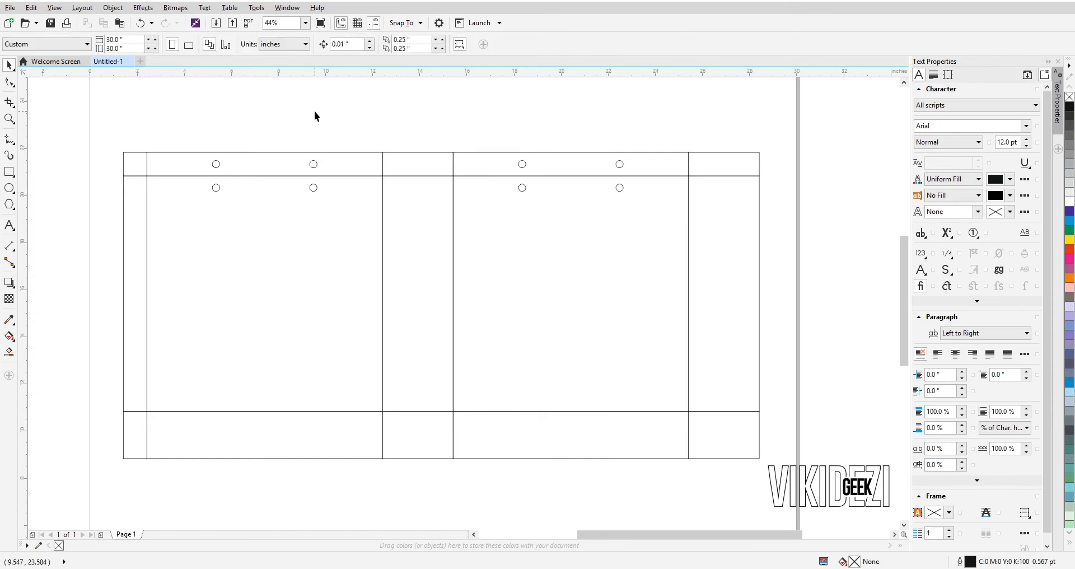
{"action": "left_click_drag", "start_coordinate": [226, 178], "coordinate": [322, 250]}
{"action": "left_click", "coordinate": [323, 249]}
{"action": "left_click_drag", "start_coordinate": [463, 127], "coordinate": [654, 250]}
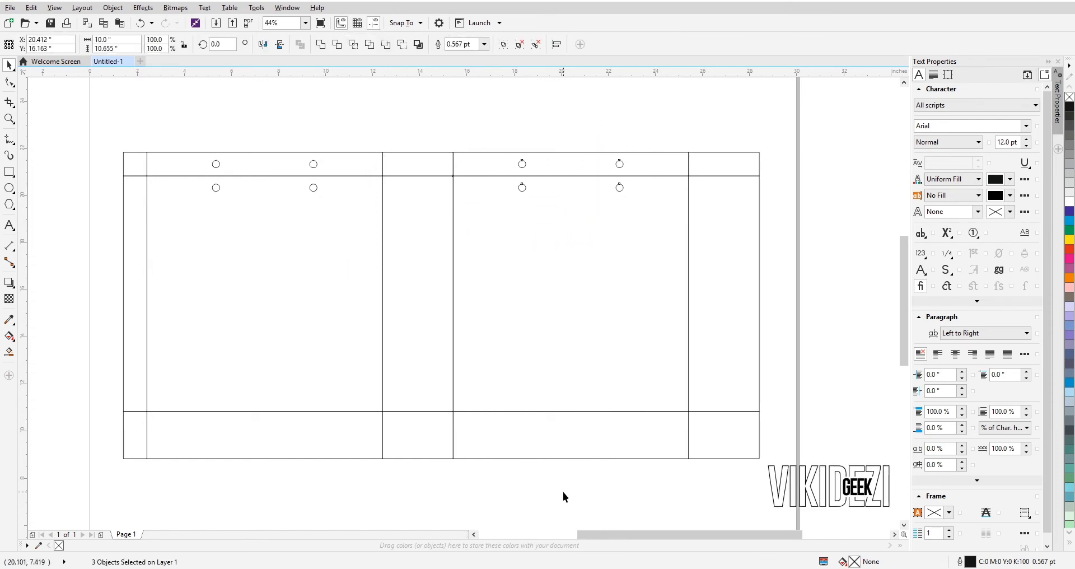
Duplicate the second wide panel and set the copy's height to 2 inches.
{"action": "left_click", "coordinate": [549, 381]}
{"action": "left_click", "coordinate": [106, 48]}
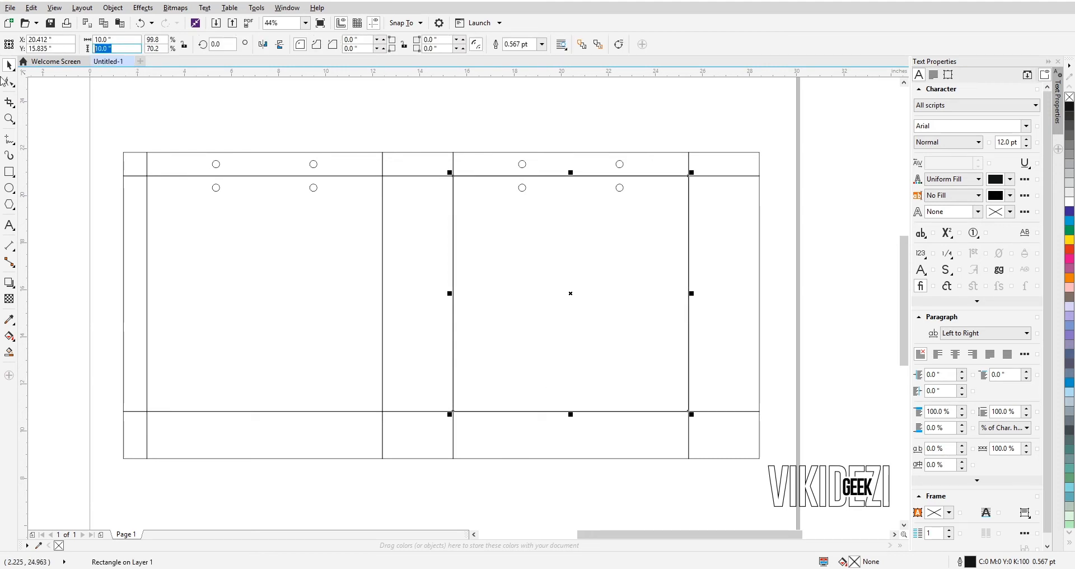
{"action": "type", "text": "2"}
{"action": "key", "text": "Return"}
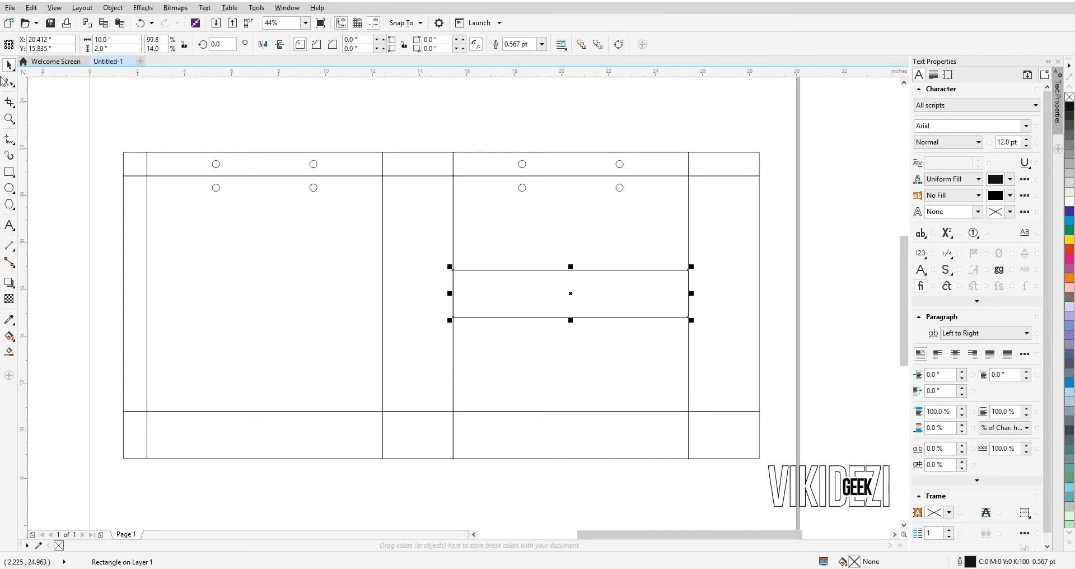
Align the 2-inch-high rectangle to the wide panel's bottom edge and flip it to span the middle 3-inch panel instead.
{"action": "left_click", "coordinate": [587, 240], "text": "shift"}
{"action": "key", "text": "b"}
{"action": "left_click", "coordinate": [628, 382]}
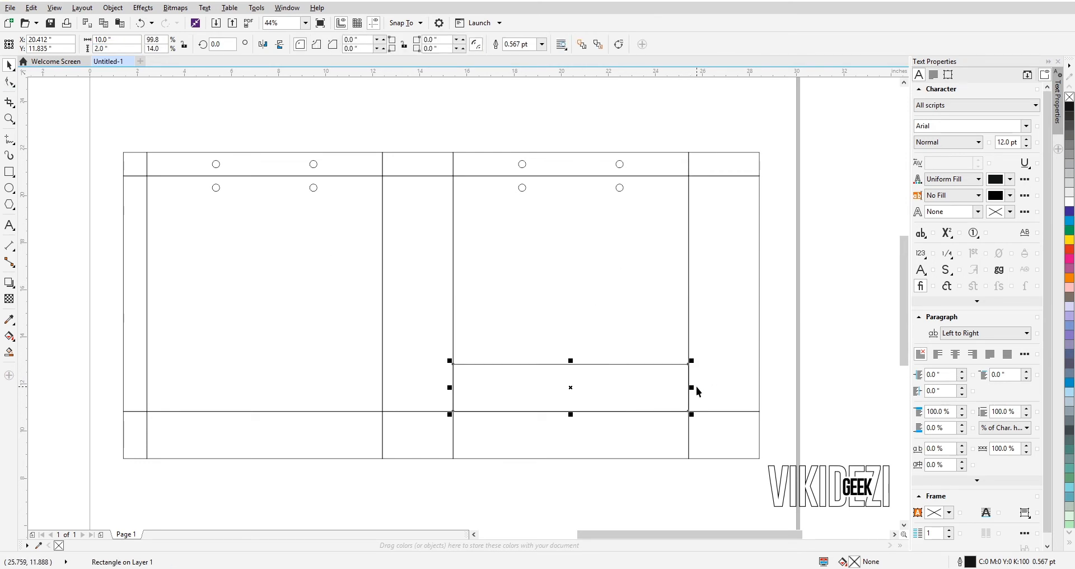
{"action": "left_click_drag", "start_coordinate": [690, 387], "coordinate": [382, 387]}
{"action": "left_click", "coordinate": [478, 476]}
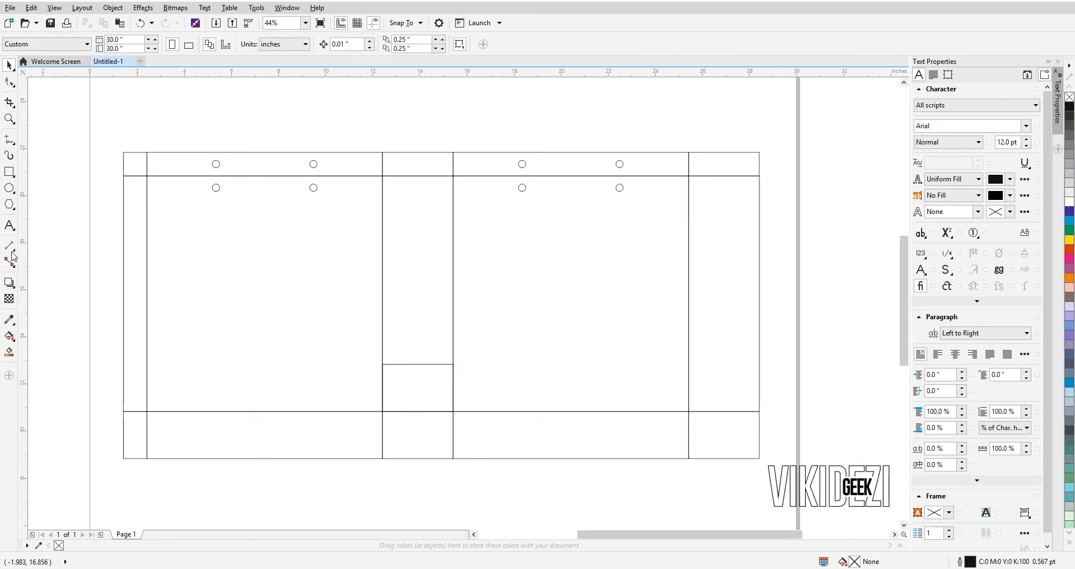
Draw two straight fold lines from the midpoint of the 3 by 2 inch rectangle's top edge to its bottom corners.
{"action": "left_click", "coordinate": [9, 139]}
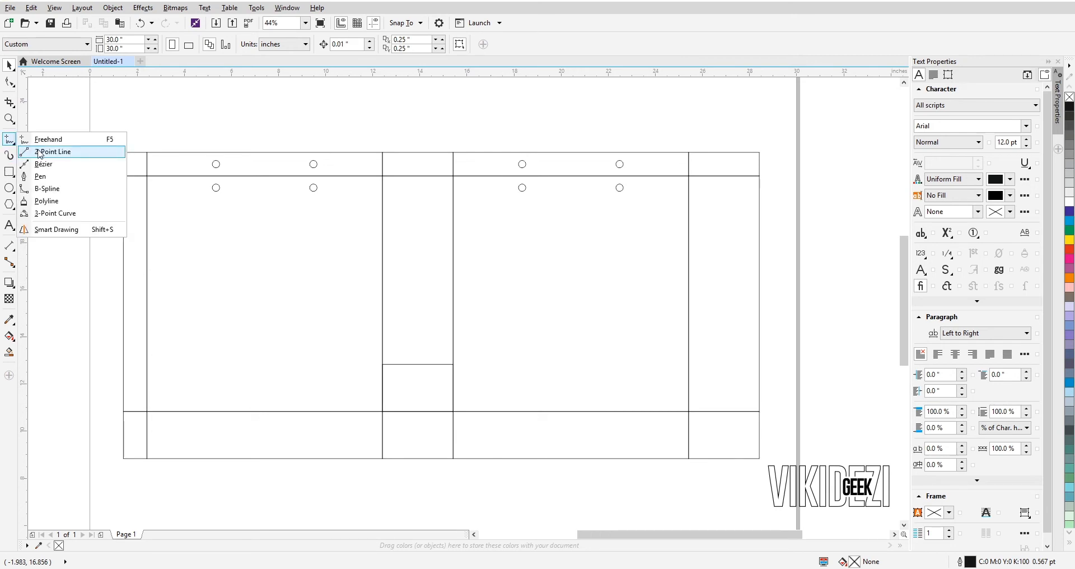
{"action": "left_click", "coordinate": [39, 153]}
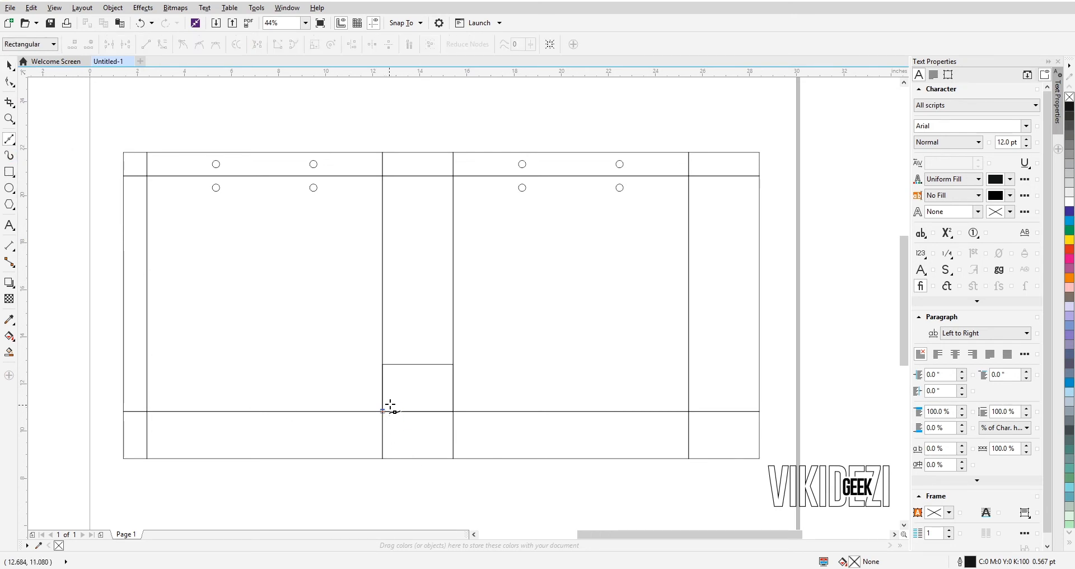
{"action": "left_click_drag", "start_coordinate": [419, 364], "coordinate": [382, 412]}
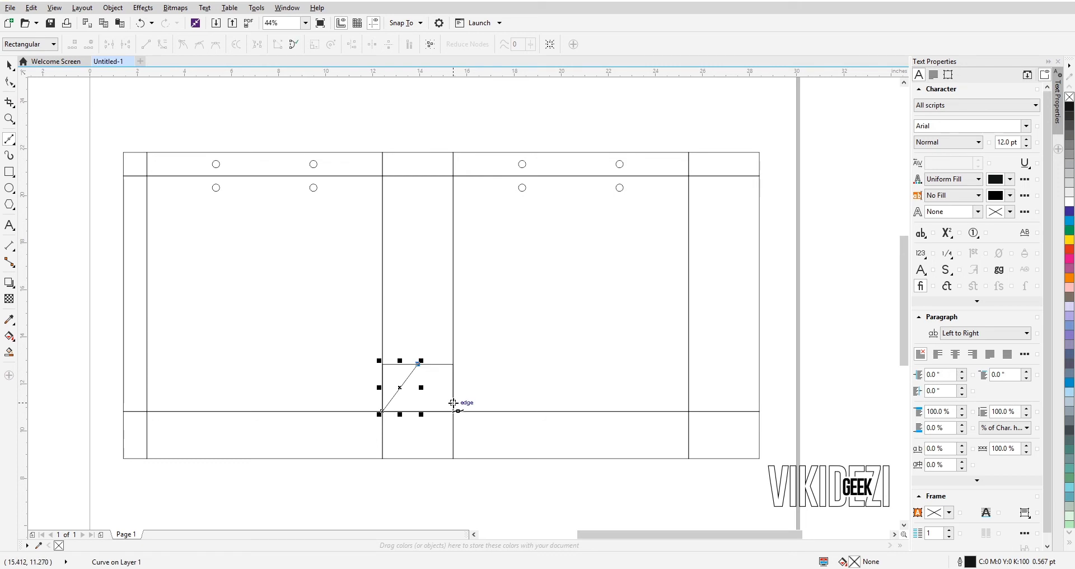
{"action": "left_click_drag", "start_coordinate": [418, 364], "coordinate": [453, 411]}
{"action": "key", "text": "space"}
{"action": "left_click", "coordinate": [426, 472]}
{"action": "left_click", "coordinate": [450, 385]}
{"action": "left_click_drag", "start_coordinate": [442, 381], "coordinate": [578, 386]}
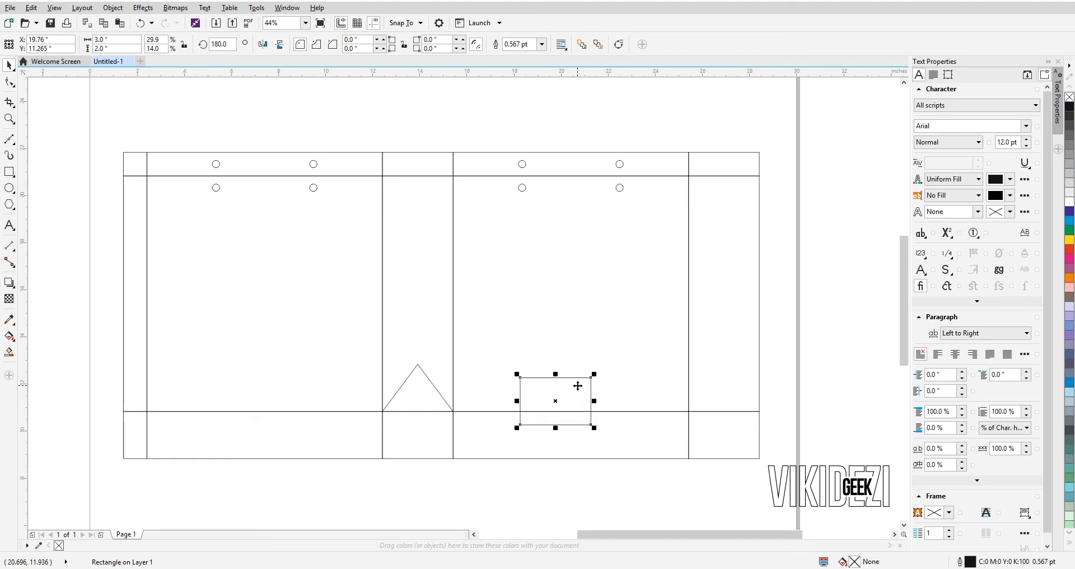
{"action": "key", "text": "ctrl+z"}
{"action": "left_click", "coordinate": [464, 474]}
{"action": "left_click", "coordinate": [451, 383]}
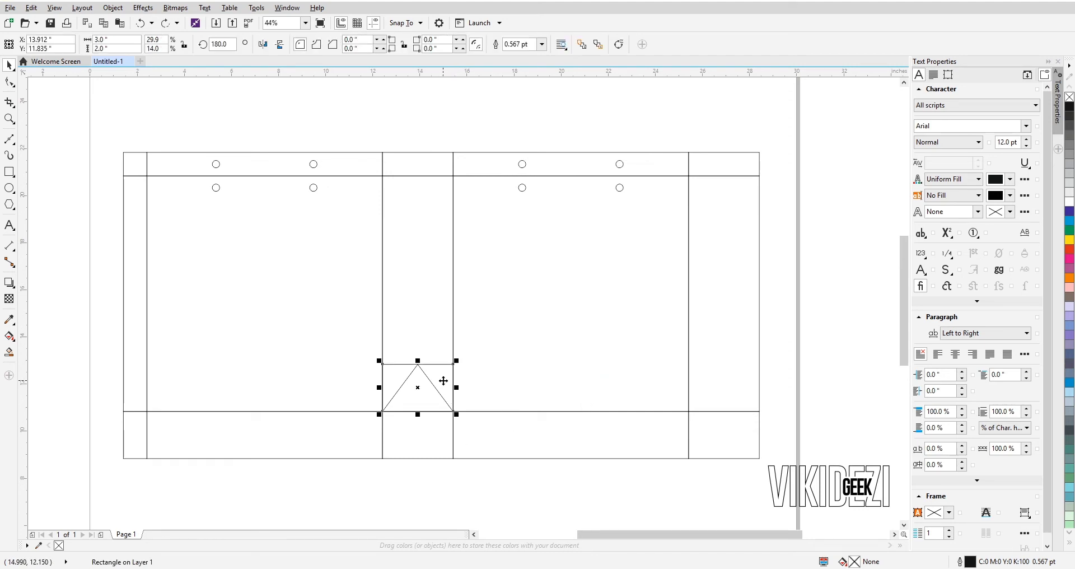
{"action": "key", "text": "Delete"}
{"action": "key", "text": "ctrl+z"}
Copy the 3 by 2 inch rectangle with its triangular fold lines to the base of the last 3-inch panel.
{"action": "left_click_drag", "start_coordinate": [476, 317], "coordinate": [373, 423]}
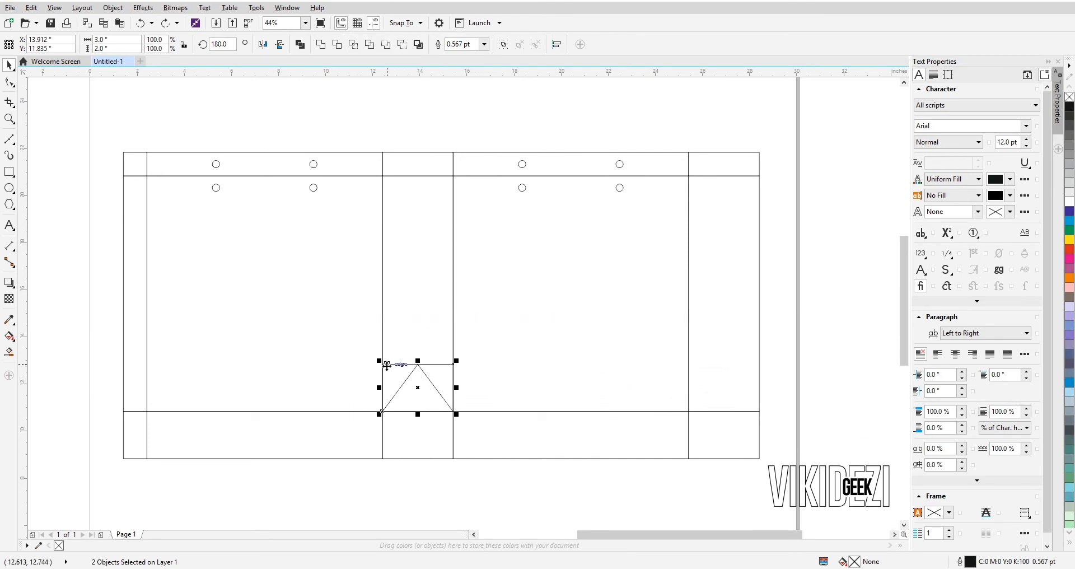
{"action": "left_click_drag", "start_coordinate": [386, 365], "coordinate": [691, 367]}
{"action": "key", "text": "Escape"}
{"action": "left_click_drag", "start_coordinate": [428, 364], "coordinate": [758, 358]}
{"action": "left_click", "coordinate": [775, 378]}
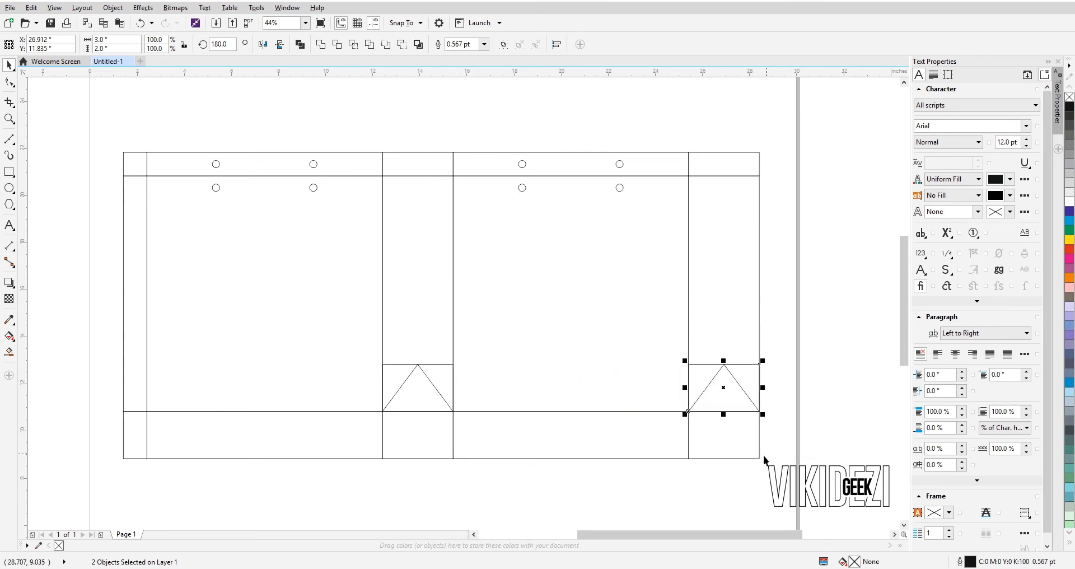
{"action": "left_click", "coordinate": [688, 489]}
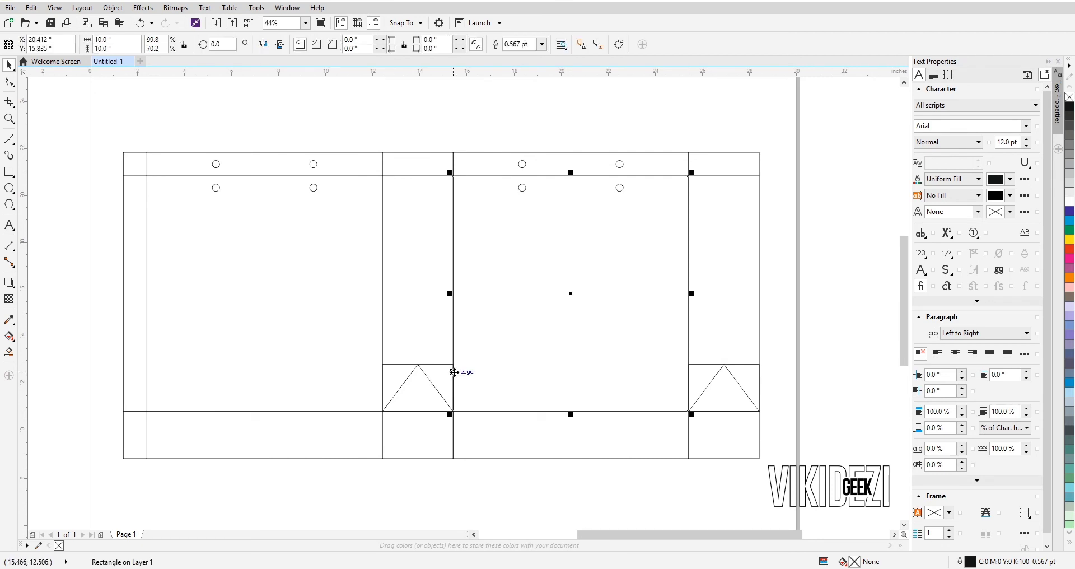
{"action": "left_click", "coordinate": [581, 483]}
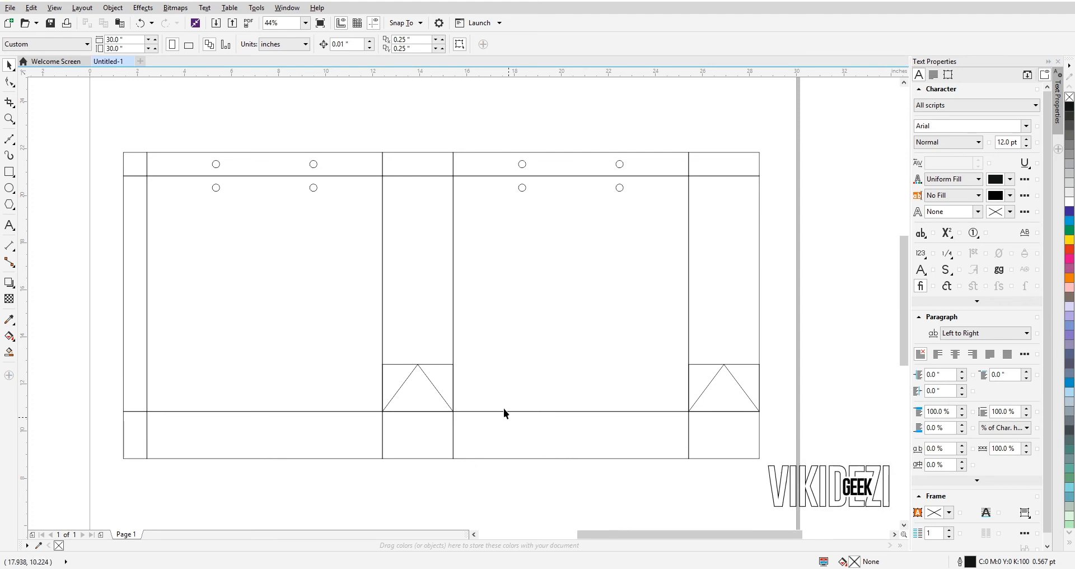
Try to mirror a copy of the 3 by 2 inch rectangle across the second wide panel's base.
{"action": "left_click", "coordinate": [440, 365]}
{"action": "left_click_drag", "start_coordinate": [380, 387], "coordinate": [694, 369]}
{"action": "left_click", "coordinate": [394, 371]}
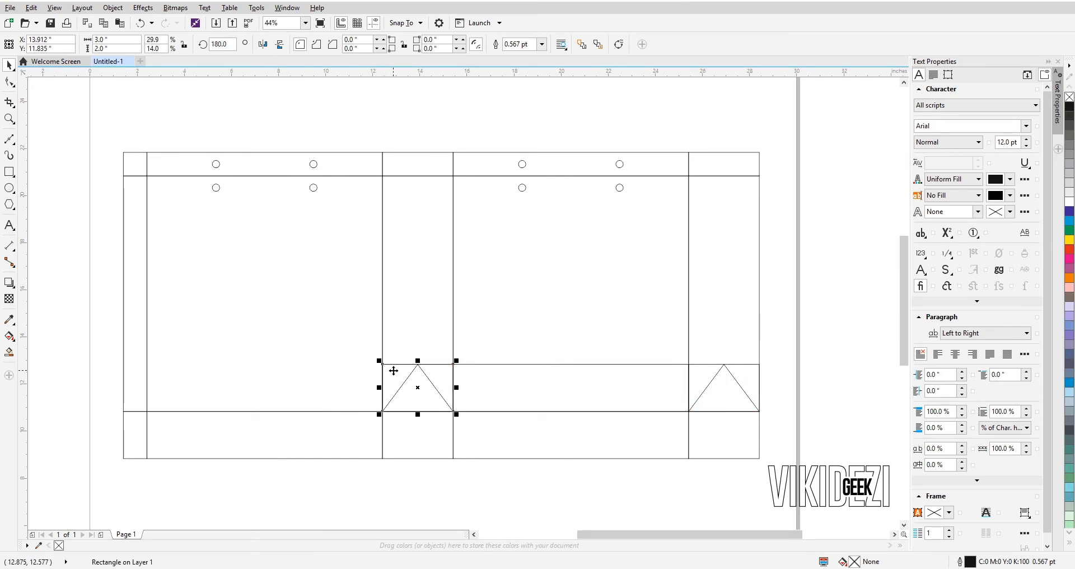
{"action": "left_click", "coordinate": [398, 307]}
{"action": "left_click", "coordinate": [413, 380]}
{"action": "key", "text": "ctrl+z"}
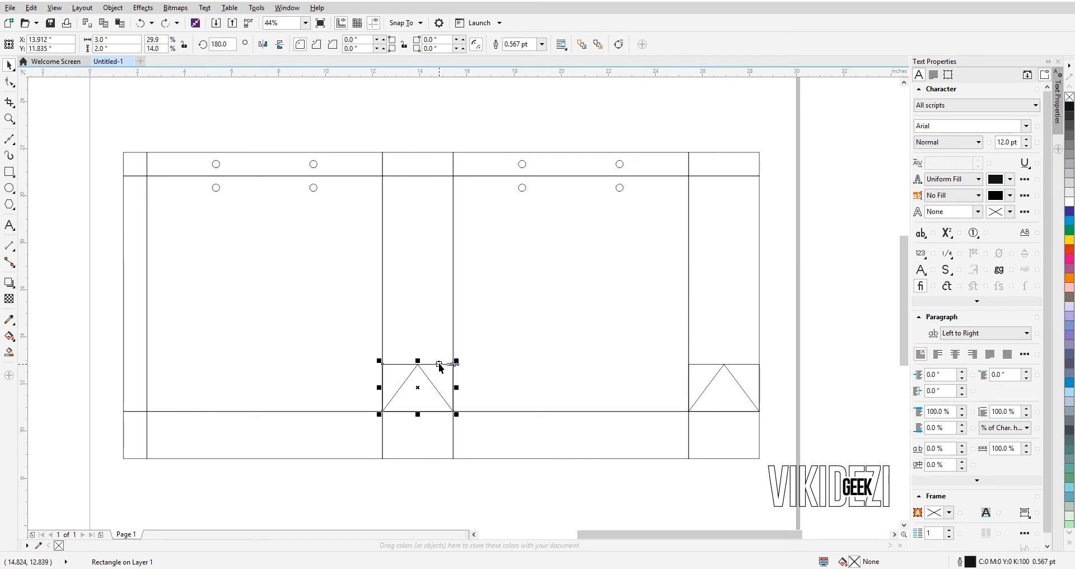
Create a 10 by 2 inch rectangle along the base of the second wide panel and copy it to the first wide panel.
{"action": "left_click_drag", "start_coordinate": [383, 369], "coordinate": [455, 367]}
{"action": "left_click", "coordinate": [475, 388]}
{"action": "left_click_drag", "start_coordinate": [527, 386], "coordinate": [387, 362]}
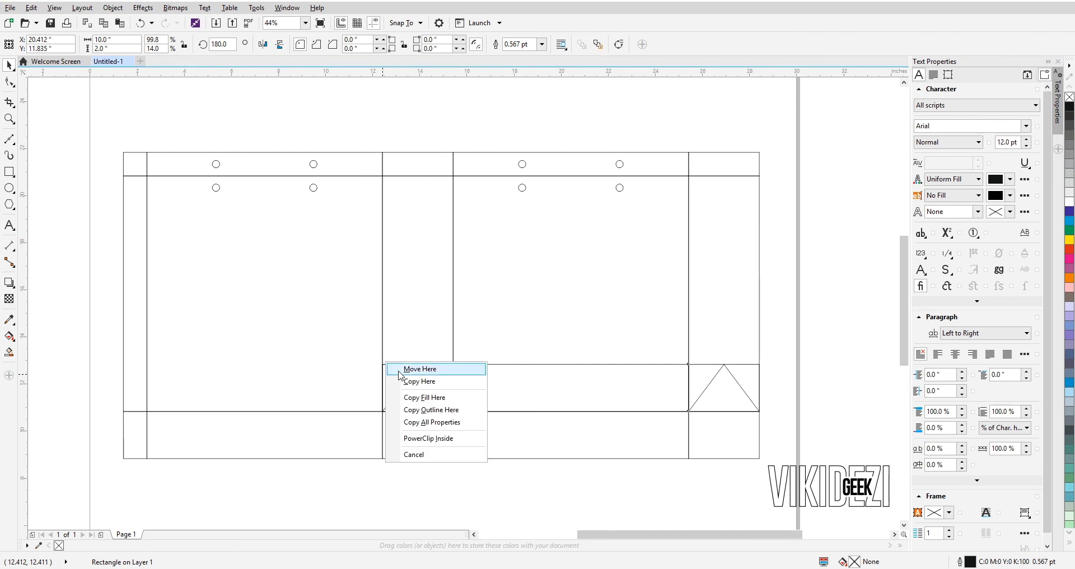
{"action": "left_click", "coordinate": [406, 379]}
{"action": "left_click", "coordinate": [535, 495]}
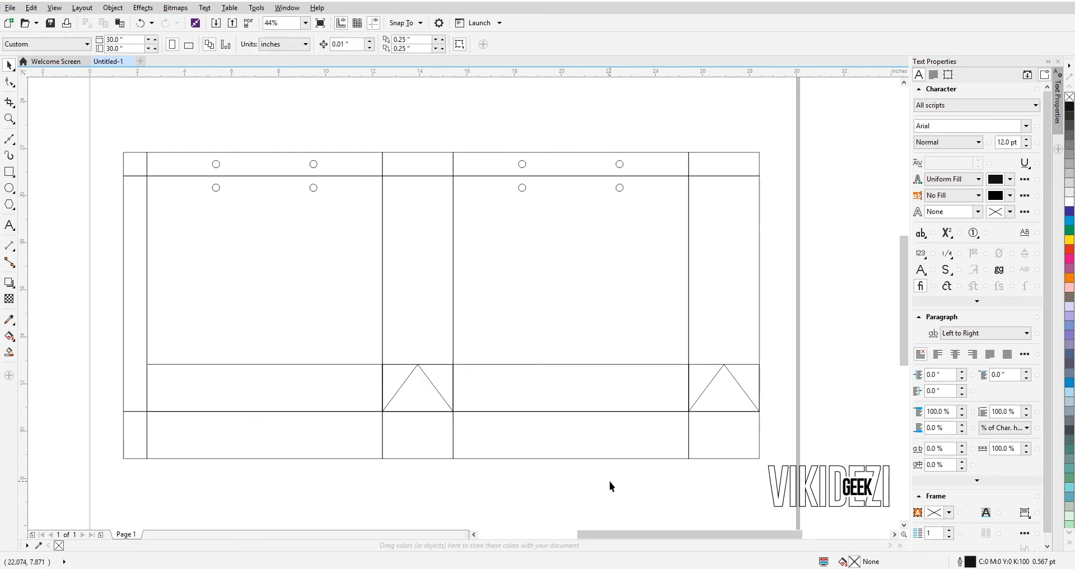
Try copying the gusset fold shapes down into the bottom flaps and mirroring them vertically.
{"action": "left_click_drag", "start_coordinate": [808, 436], "coordinate": [377, 351]}
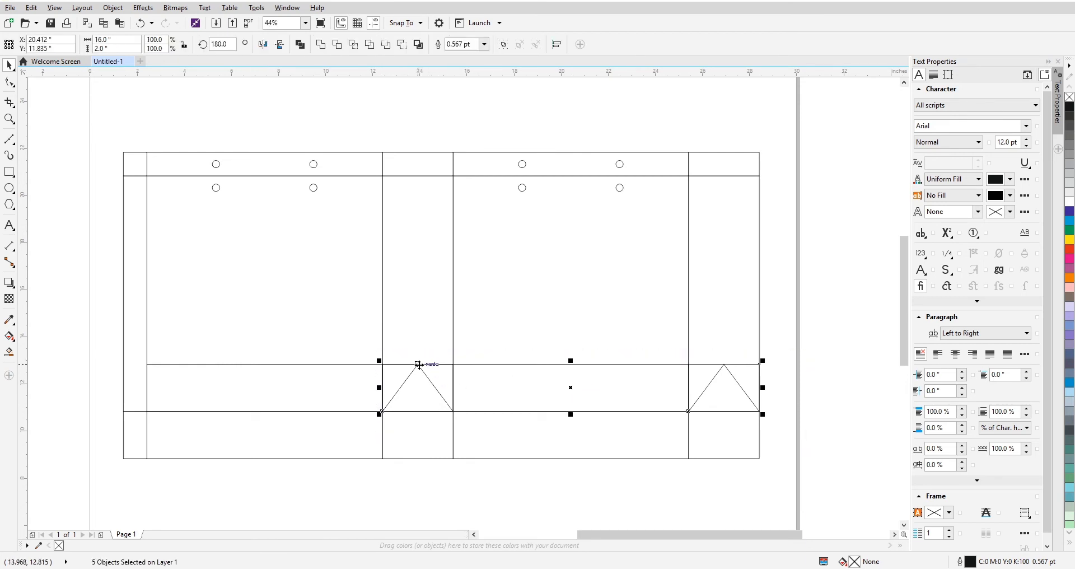
{"action": "left_click_drag", "start_coordinate": [415, 364], "coordinate": [420, 415]}
{"action": "left_click", "coordinate": [443, 431]}
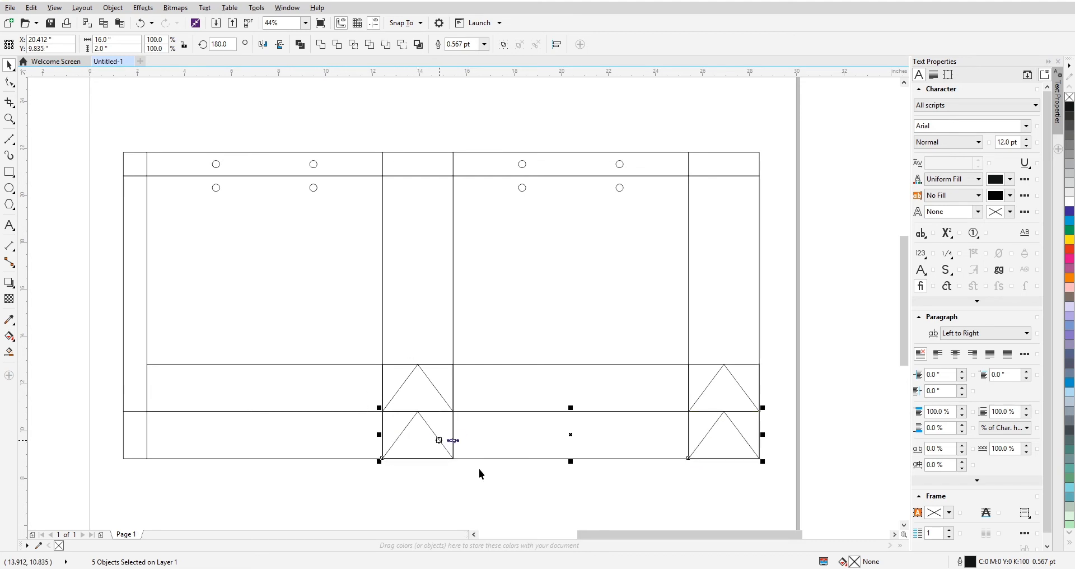
{"action": "left_click", "coordinate": [280, 44]}
{"action": "left_click", "coordinate": [478, 476]}
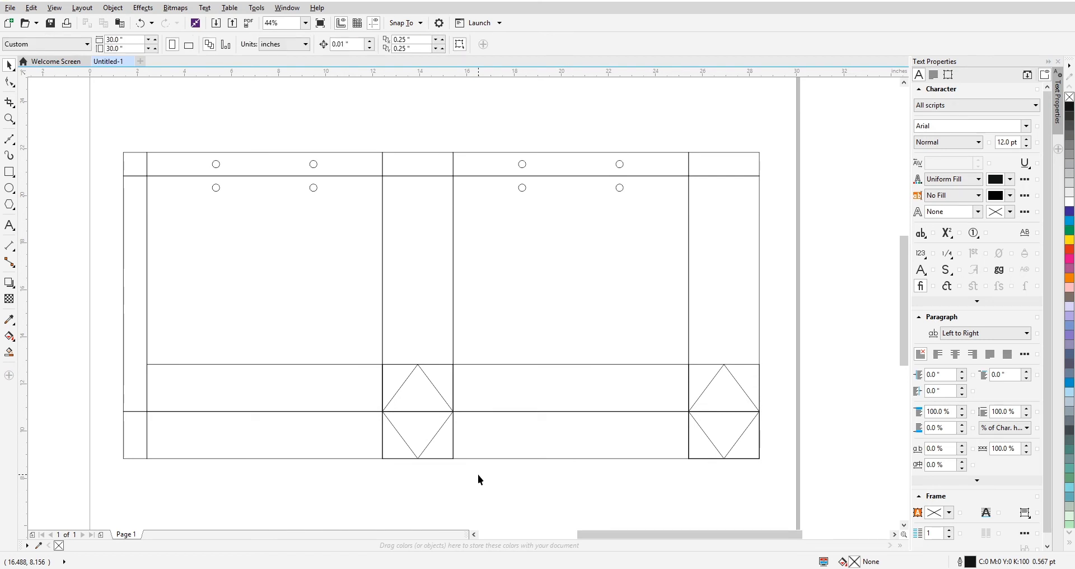
{"action": "key", "text": "ctrl+z"}
{"action": "key", "text": "ctrl+z"}
{"action": "left_click", "coordinate": [478, 472]}
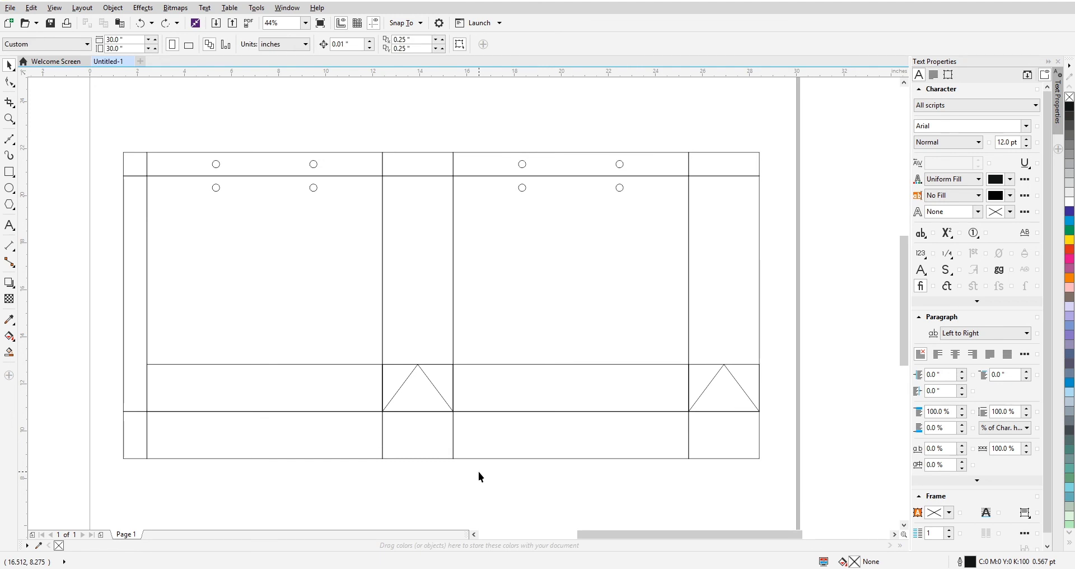
Set the outlines of all 2-inch-high fold rectangles and gusset fold lines to a gray lighter than 50% Black.
{"action": "left_click_drag", "start_coordinate": [829, 418], "coordinate": [69, 317]}
{"action": "right_click", "coordinate": [1070, 156]}
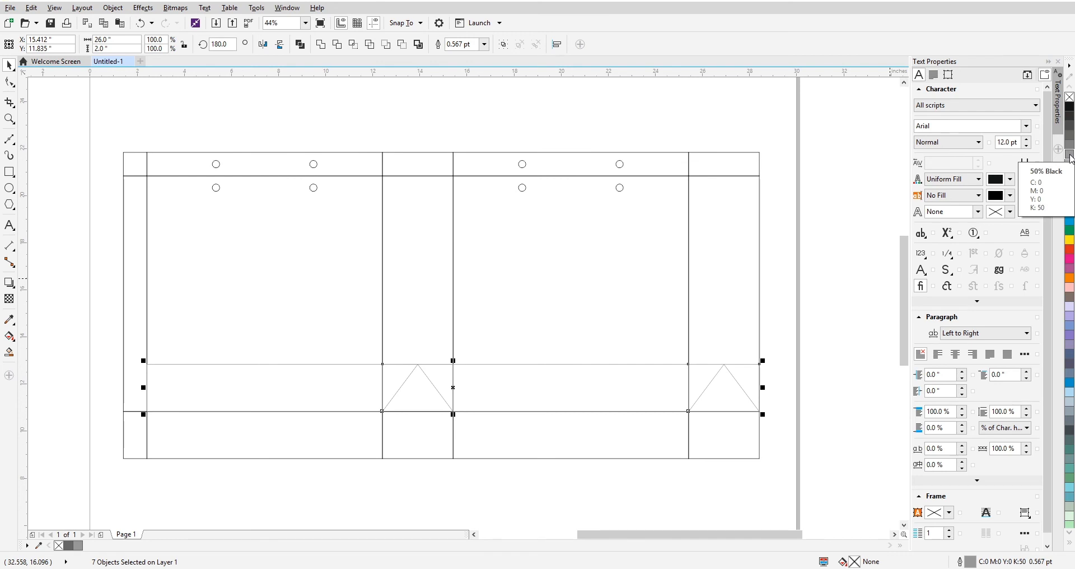
{"action": "right_click", "coordinate": [1071, 164]}
{"action": "left_click", "coordinate": [803, 359]}
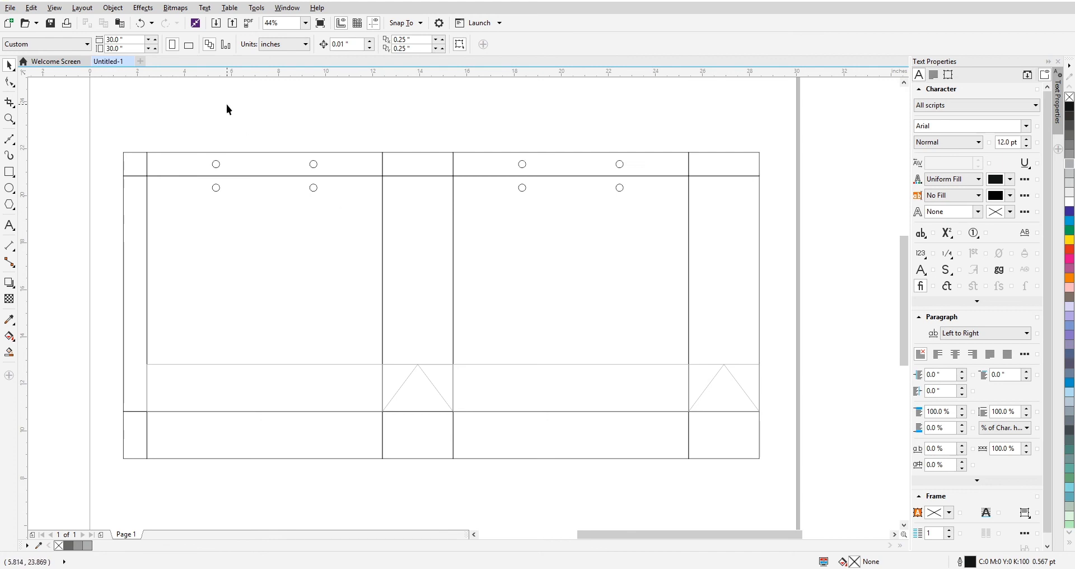
Check the width and height of each of the four main panels.
{"action": "left_click", "coordinate": [273, 280]}
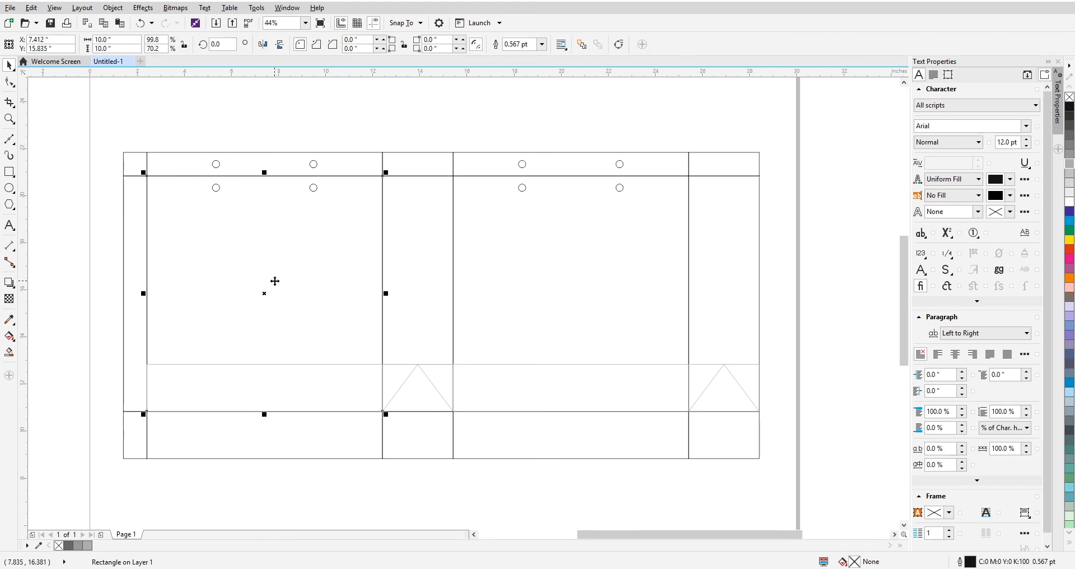
{"action": "left_click", "coordinate": [425, 259]}
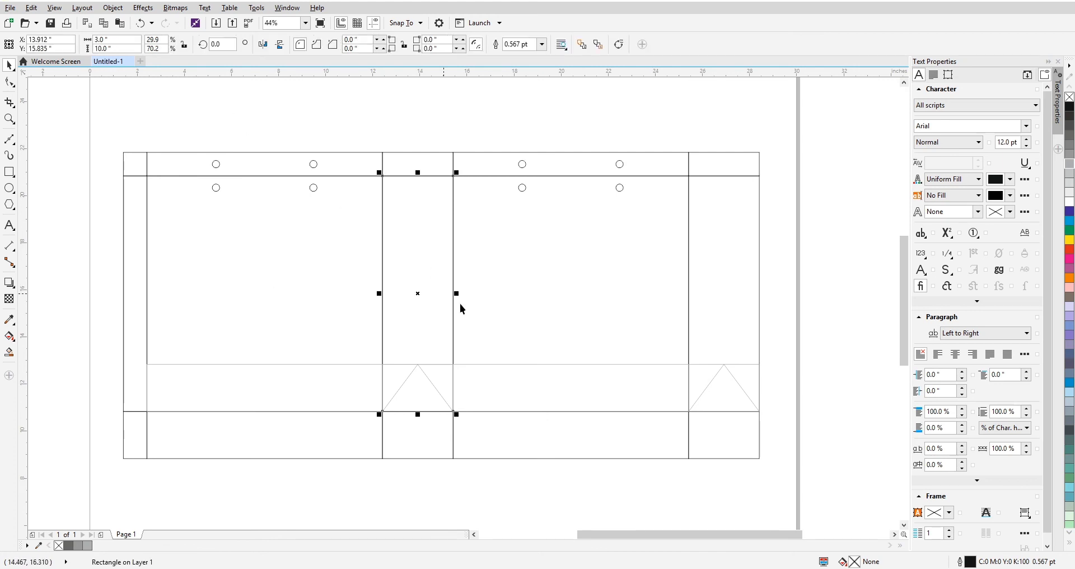
{"action": "left_click", "coordinate": [533, 289]}
{"action": "left_click", "coordinate": [713, 254]}
{"action": "left_click", "coordinate": [267, 127]}
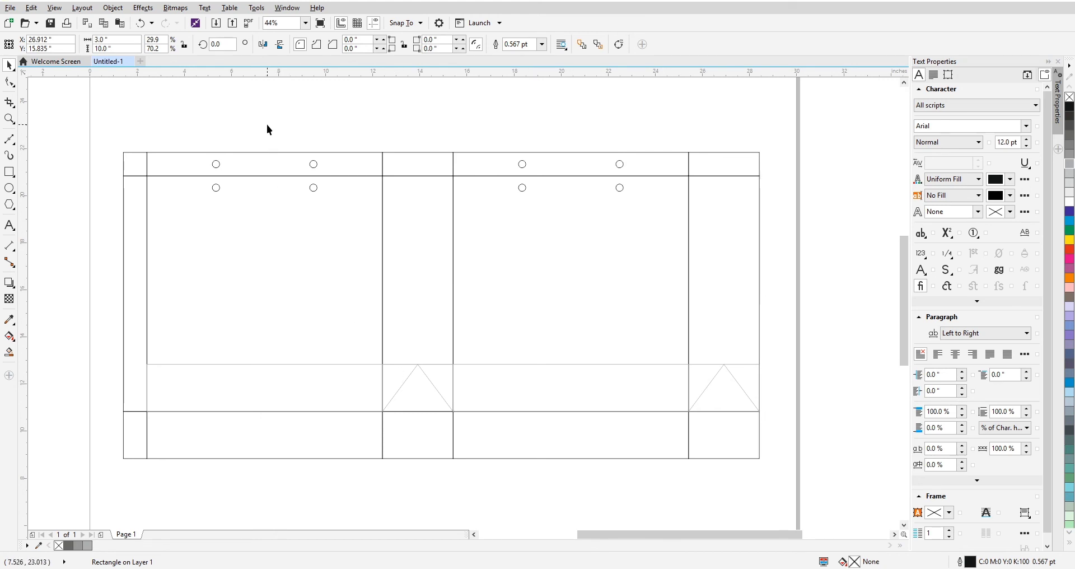
{"action": "left_click", "coordinate": [260, 218]}
{"action": "left_click", "coordinate": [236, 127]}
Add the text "WIDTH 10 INCH X HEIGHT 10 INCH X SIDE FLAP 3 INCH" above the dieline.
{"action": "left_click", "coordinate": [9, 225]}
{"action": "left_click", "coordinate": [234, 123]}
{"action": "type", "text": "wk"}
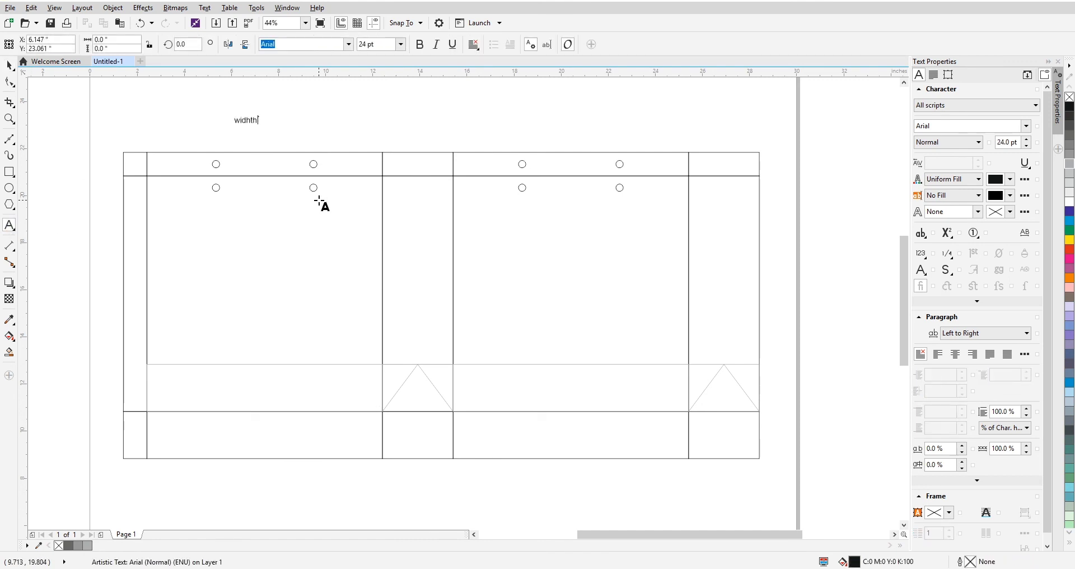
{"action": "key", "text": "BackSpace"}
{"action": "key", "text": "BackSpace"}
{"action": "key", "text": "BackSpace"}
{"action": "key", "text": "BackSpace"}
{"action": "key", "text": "BackSpace"}
{"action": "type", "text": "width"}
{"action": "key", "text": "BackSpace"}
{"action": "key", "text": "BackSpace"}
{"action": "key", "text": "BackSpace"}
{"action": "key", "text": "BackSpace"}
{"action": "key", "text": "BackSpace"}
{"action": "key", "text": "BackSpace"}
{"action": "key", "text": "BackSpace"}
{"action": "type", "text": "wiDTH 10 INCH X HEIGHT "}
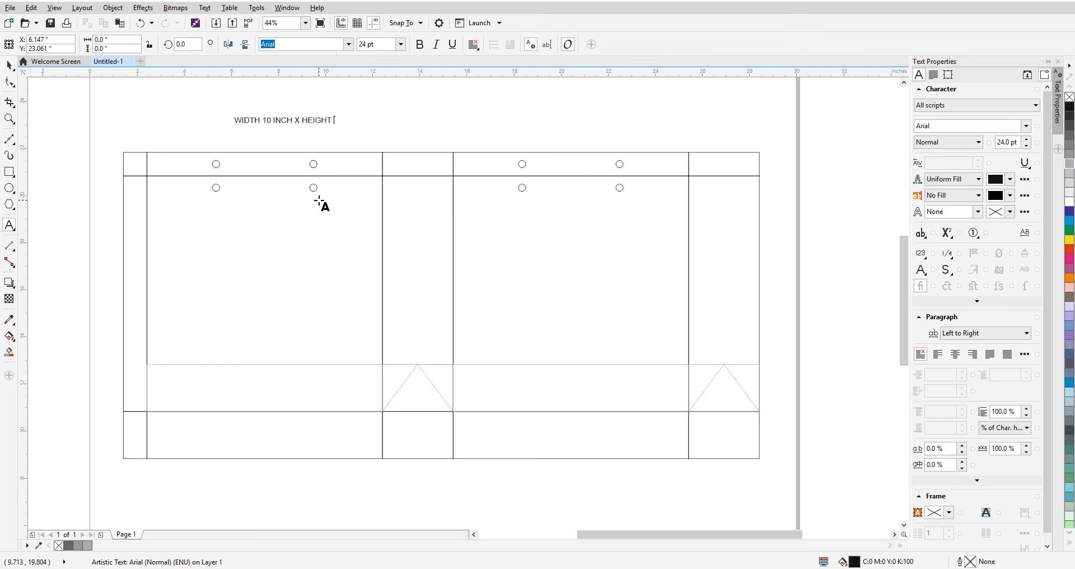
{"action": "type", "text": "10 INC"}
{"action": "type", "text": "X SIDE FLAP 3 INCH"}
{"action": "key", "text": "Escape"}
{"action": "key", "text": "Escape"}
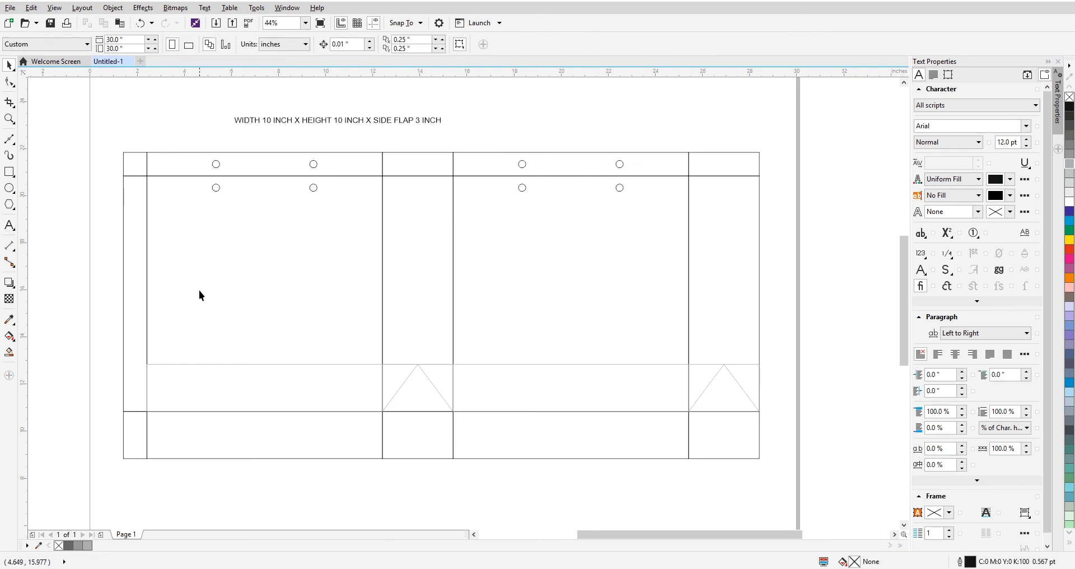
Check the dimensions of the first wide panel and the adjacent narrow side panel against the text label.
{"action": "left_click", "coordinate": [247, 285]}
{"action": "left_click", "coordinate": [418, 140]}
{"action": "left_click", "coordinate": [253, 230]}
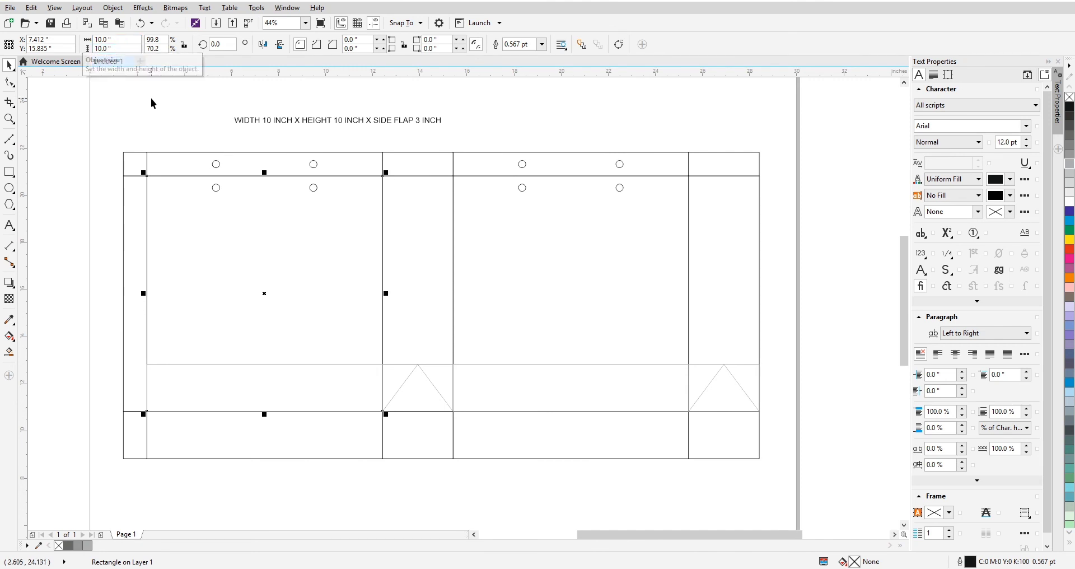
{"action": "left_click", "coordinate": [396, 199]}
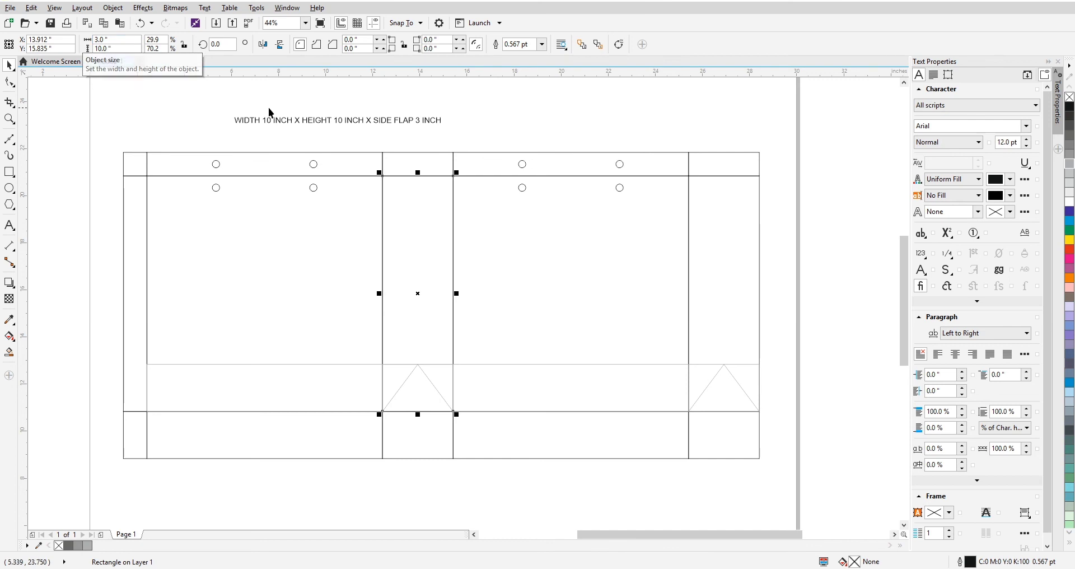
Enlarge the dimension text to about 46 pt and fill it with red.
{"action": "left_click", "coordinate": [318, 119]}
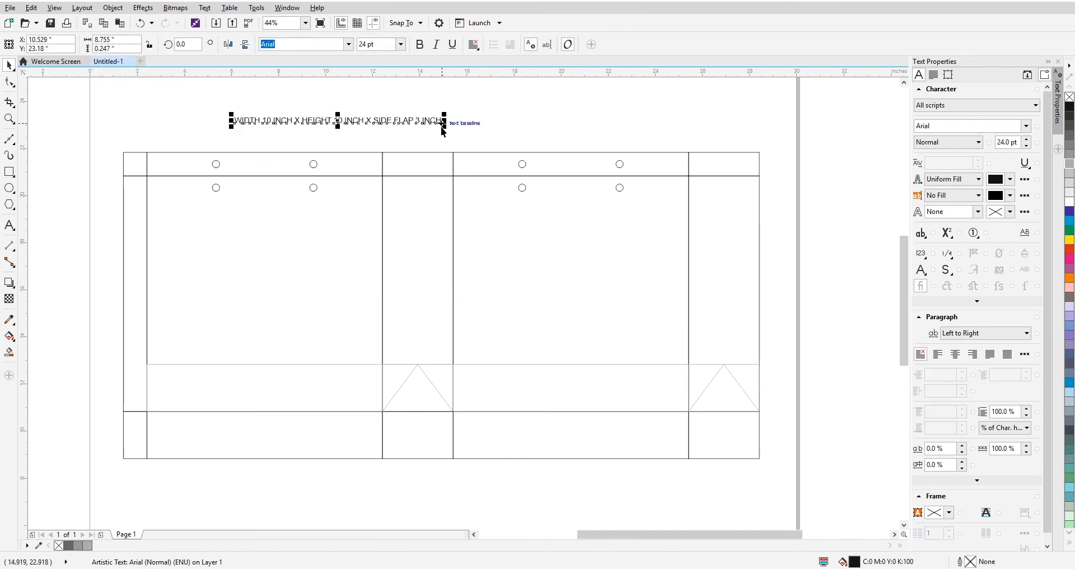
{"action": "left_click_drag", "start_coordinate": [444, 128], "coordinate": [634, 146]}
{"action": "left_click", "coordinate": [1070, 249]}
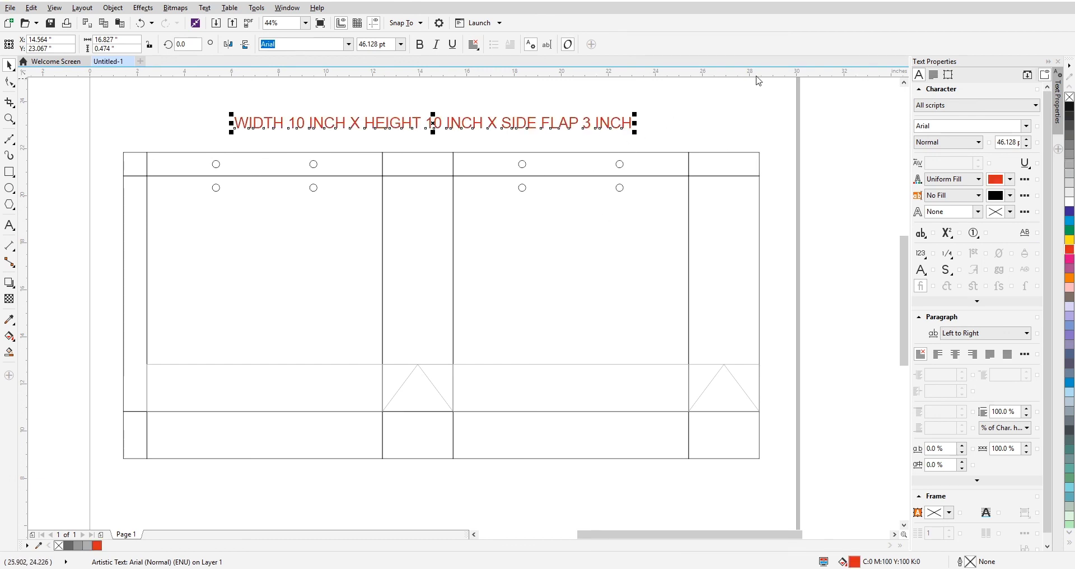
{"action": "left_click", "coordinate": [420, 239]}
{"action": "scroll", "coordinate": [395, 269], "scroll_direction": "down", "scroll_amount": 2}
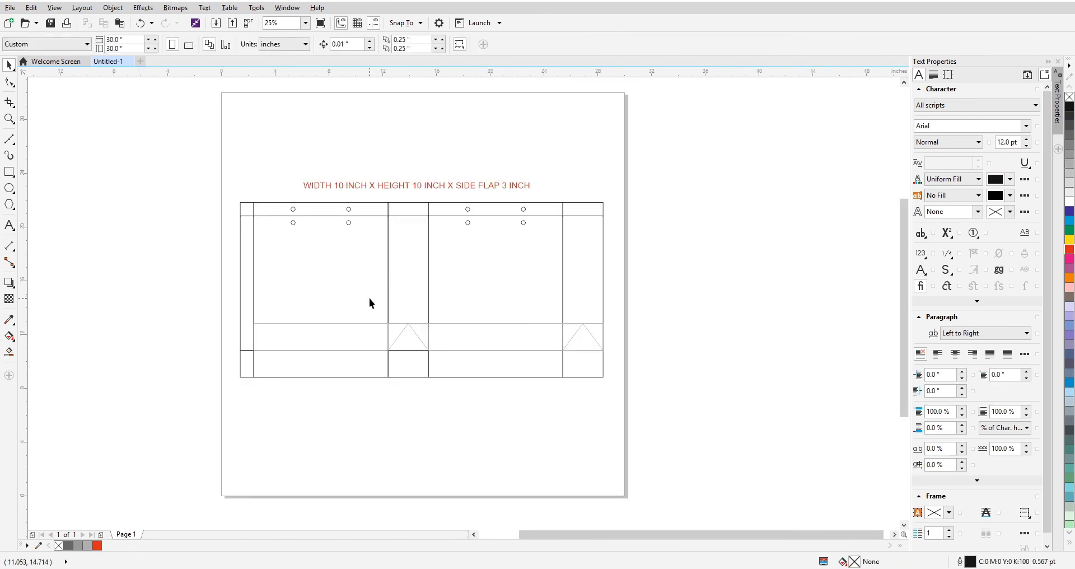
{"action": "scroll", "coordinate": [369, 298], "scroll_direction": "up", "scroll_amount": 2}
{"action": "scroll", "coordinate": [369, 298], "scroll_direction": "down", "scroll_amount": 2}
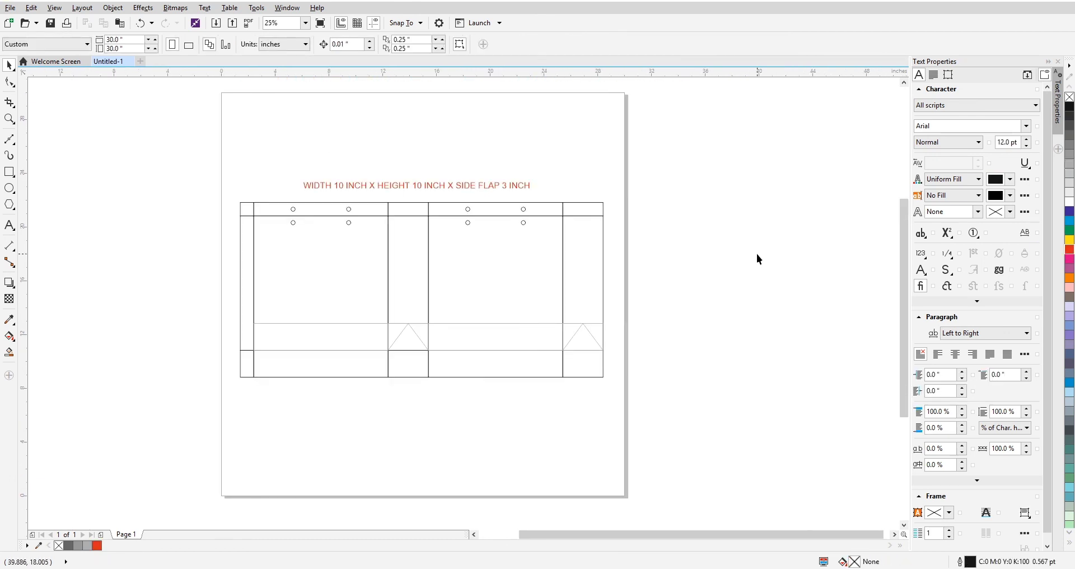